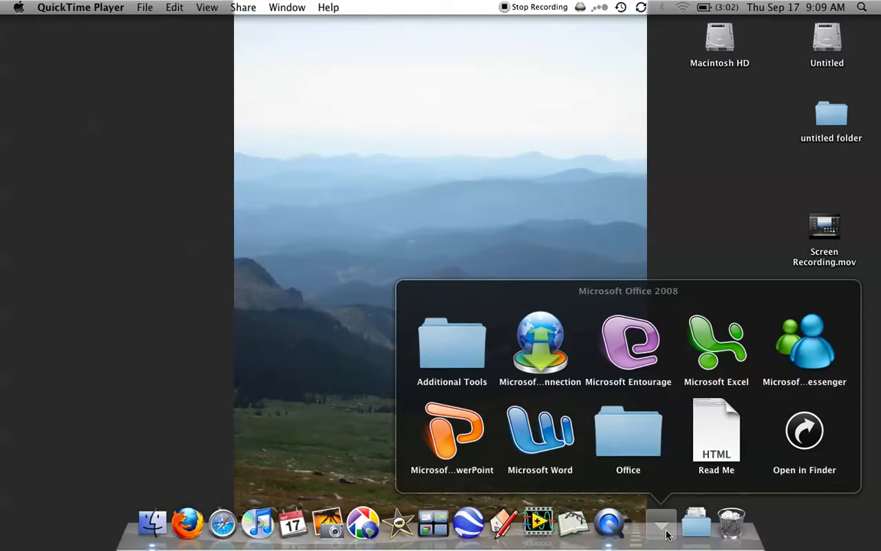
Open Microsoft Word and expand the Styles and Document Margins sections of the Formatting Palette.
left_click(558, 445)
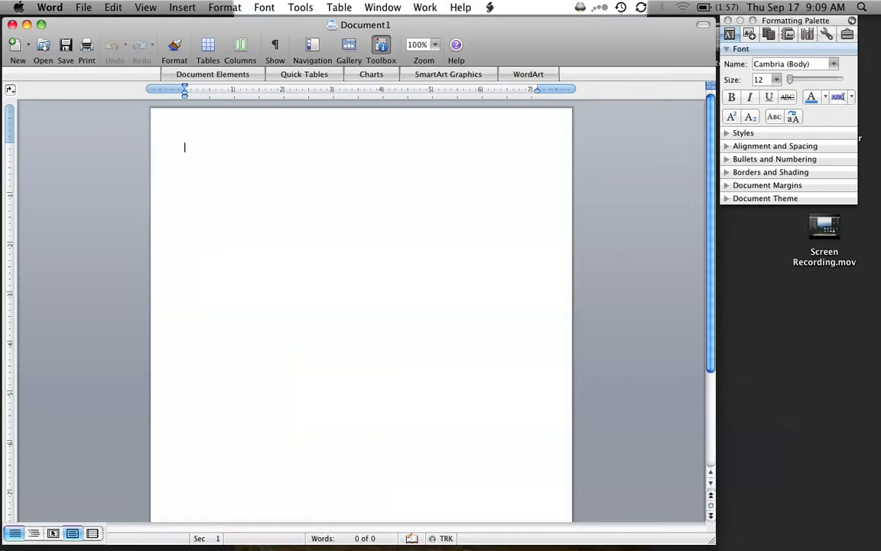
left_click(727, 133)
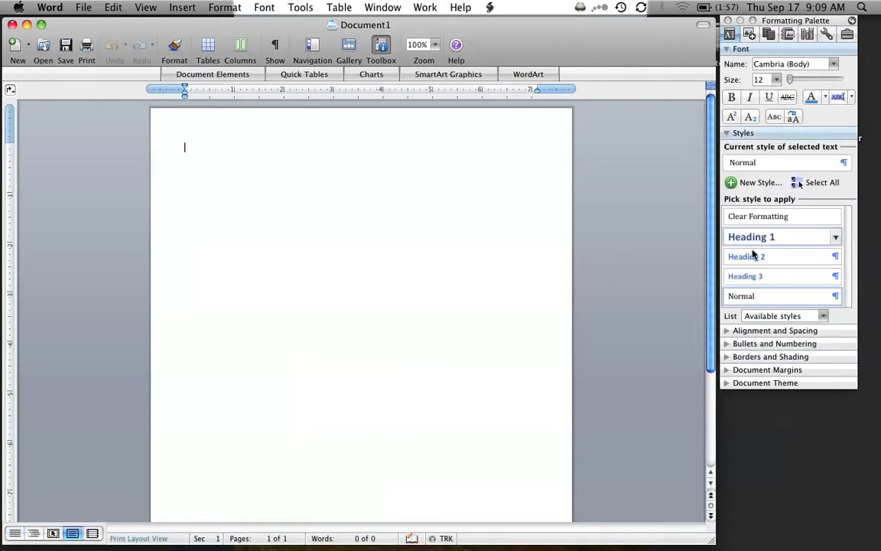
left_click(726, 370)
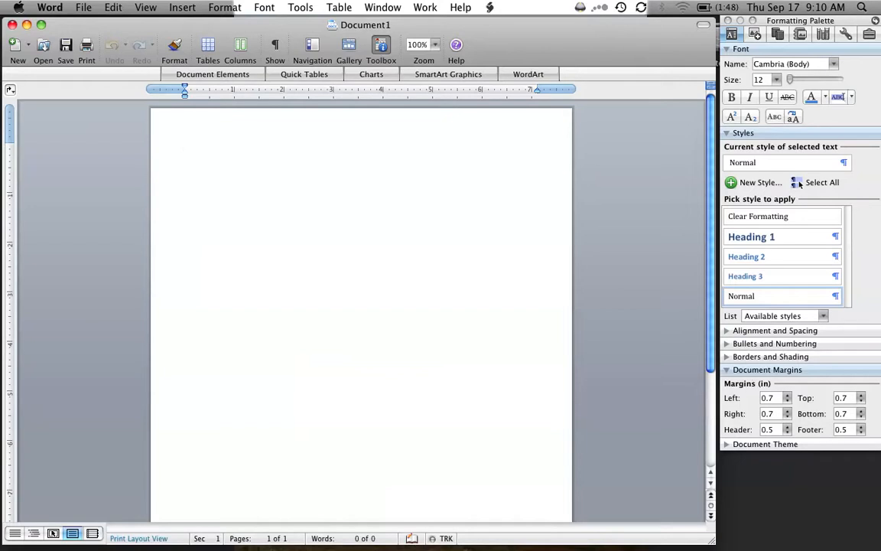
Enter the heading "Cover Page" on the first line of the blank document and set all text to size 24.
type("cover Page")
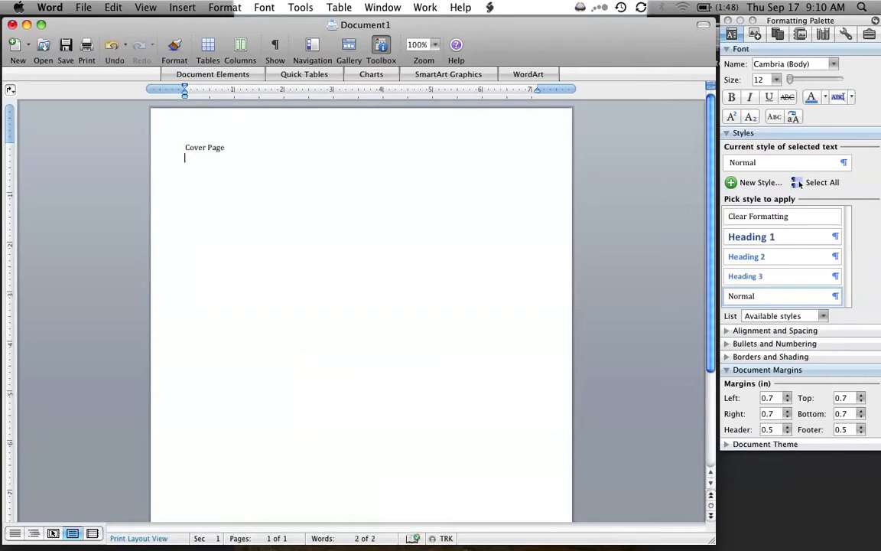
key("Return")
key("super+a")
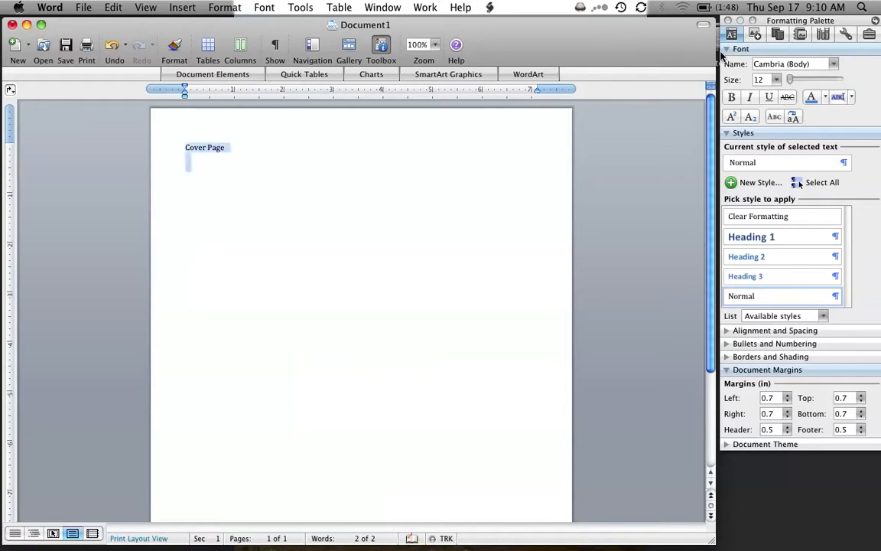
left_click(776, 79)
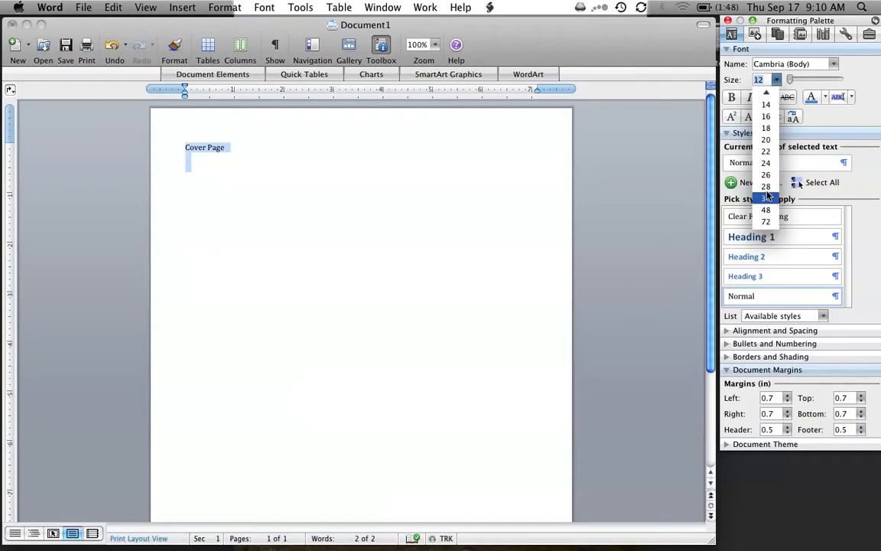
left_click(766, 163)
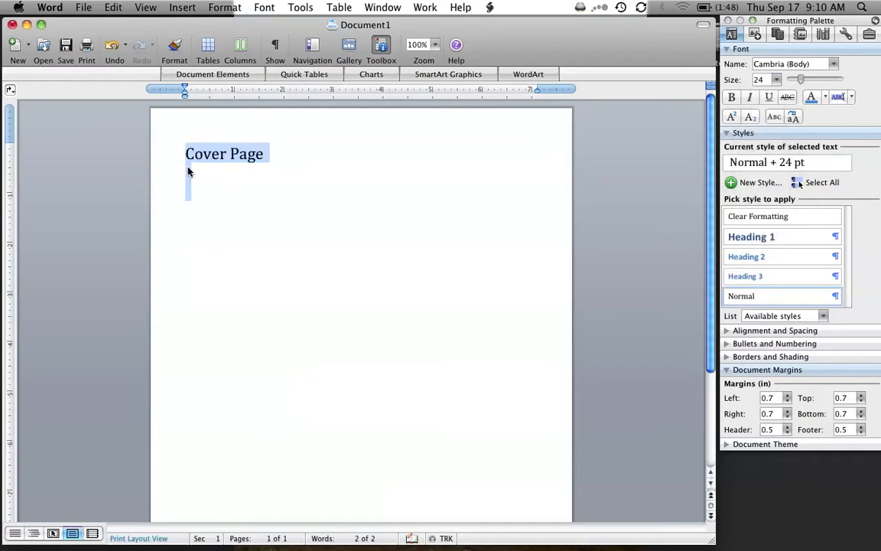
Below the Cover Page heading, add the lines Class, Lab, Group and Date, followed after a blank line by ".....".
left_click(238, 181)
type("Class")
key("Return")
type("lab")
key("Return")
type("group")
key("Return")
type("date")
key("Return")
key("Return")
type(".....")
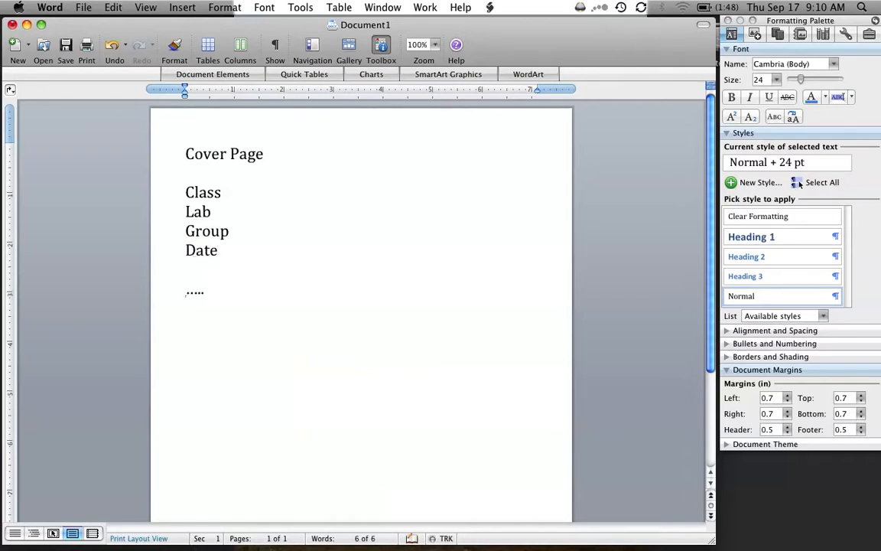
Add the heading "Executive Summary" below the cover page dots, with the spelling of Executive corrected.
key("Return")
key("Return")
type("Execu")
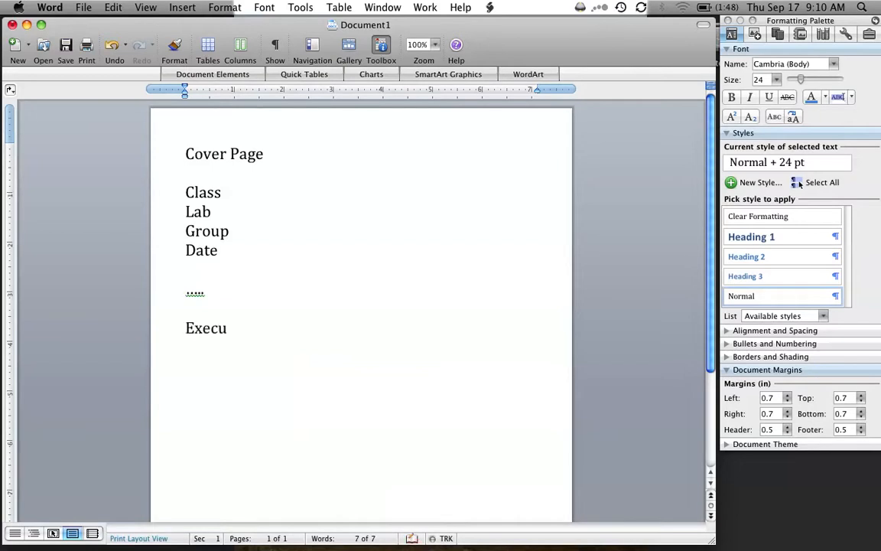
type("ive Summary")
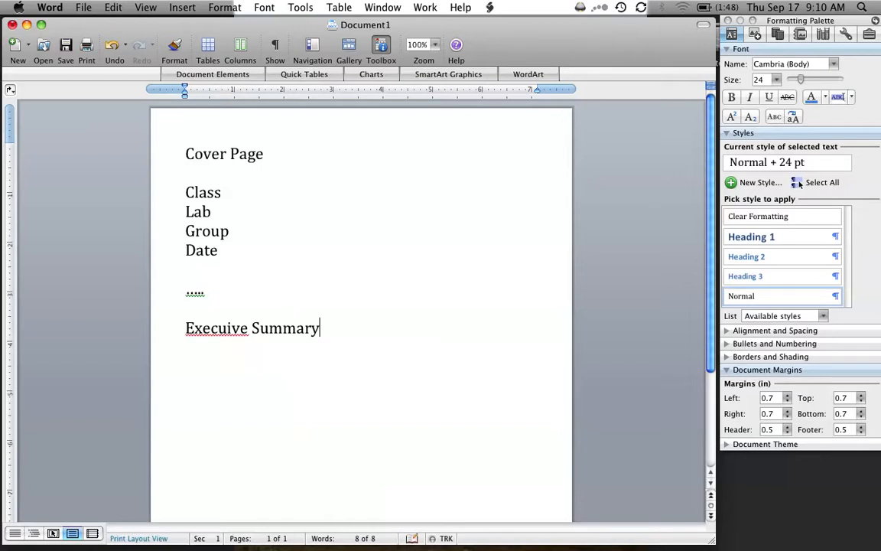
right_click(219, 329)
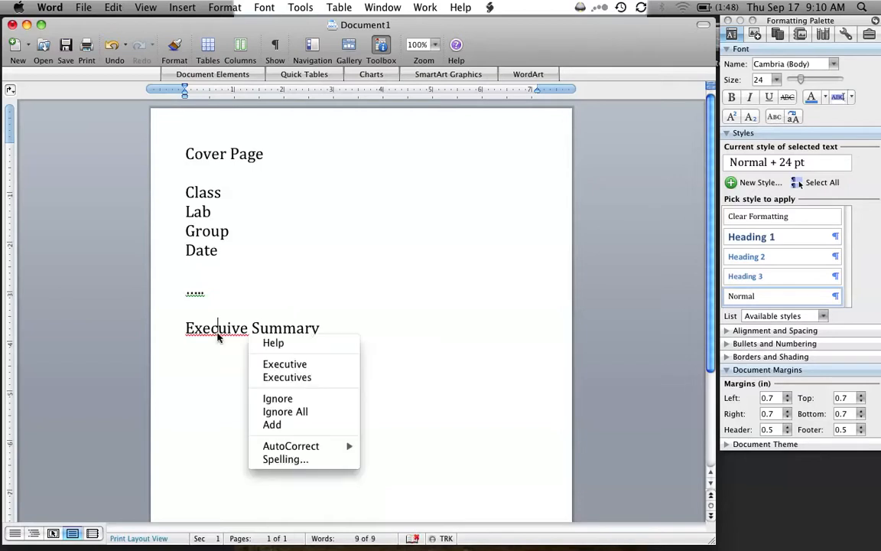
left_click(275, 366)
key("End")
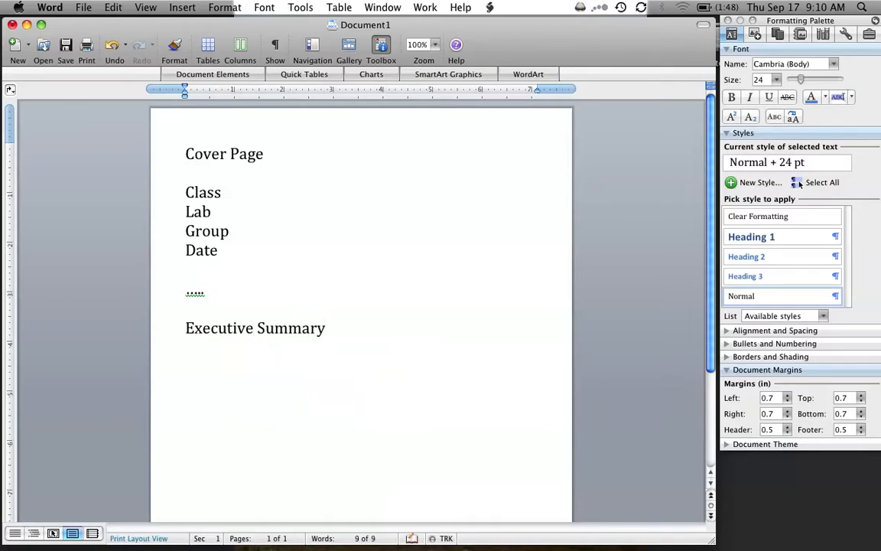
Below Executive Summary, add a "...." placeholder and the lines Table of Contents, List of Figures and List of Tables.
type("....")
key("Return")
type("Table of Contents")
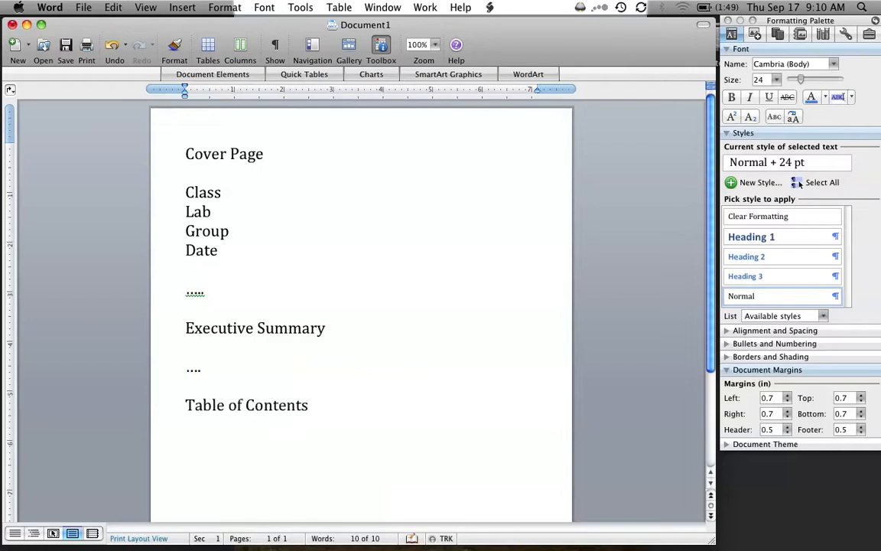
key("Return")
type("List of Figures")
key("Return")
type("List of Tables")
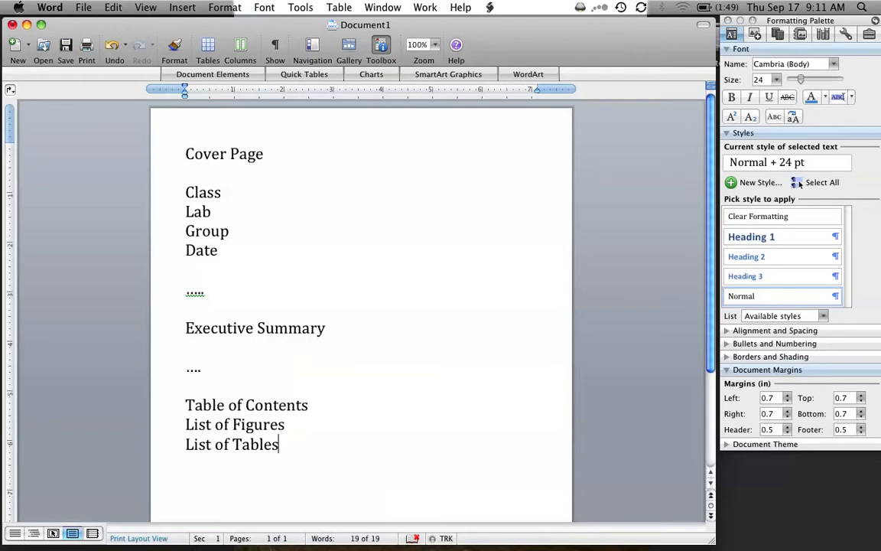
After a blank line below List of Tables, add the lines "Introduce the Lab" and "Develop the Theory".
key("Return")
key("Return")
type("Introduce the Lab")
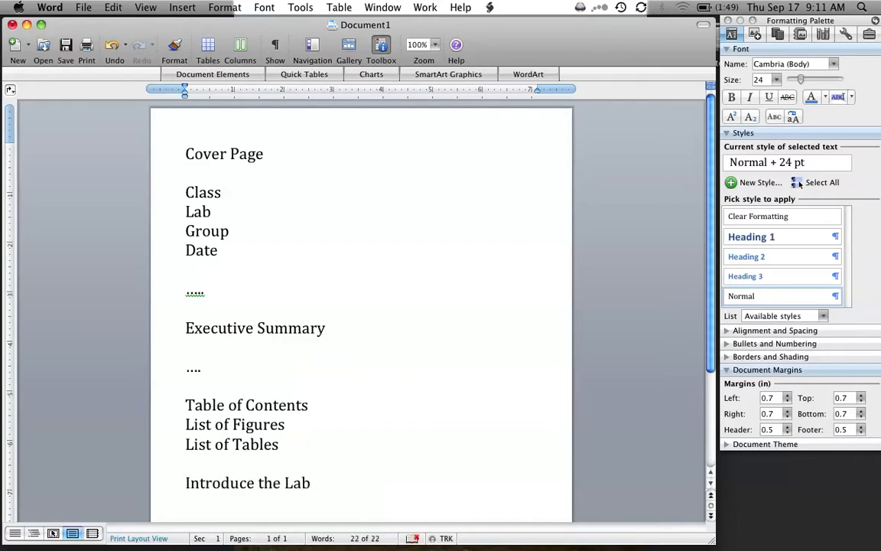
key("Return")
type("Dv")
key("BackSpace")
type("evelop")
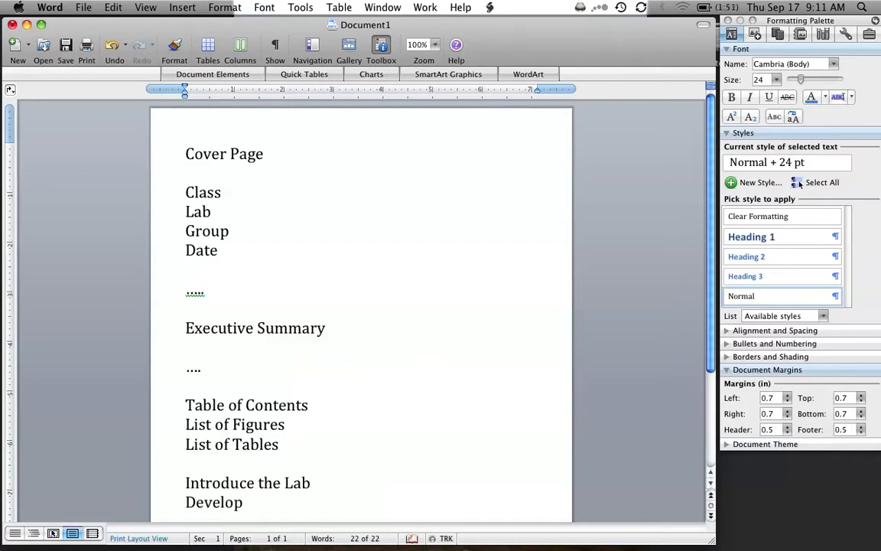
type(" the Theory")
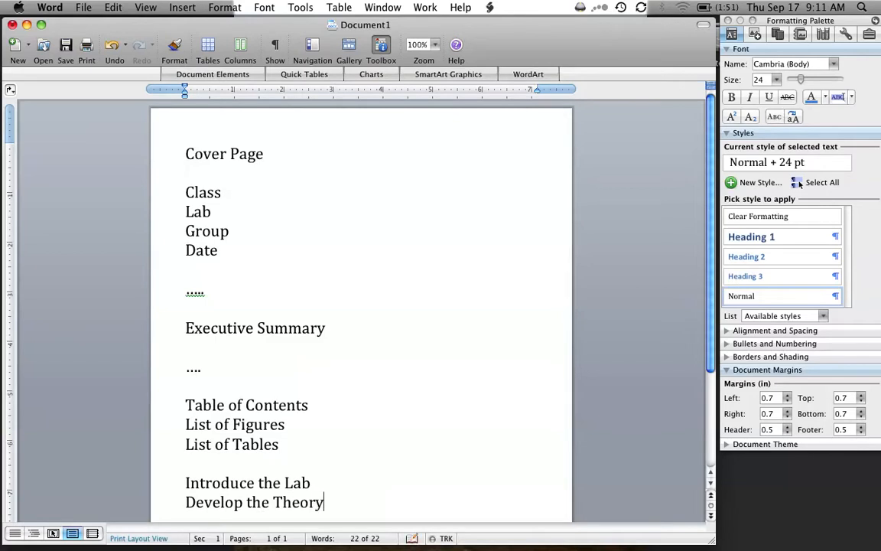
Add the lines "Experimental Apparatus and procedure" and "Experimental Results" to the outline below Develop the Theory.
key("Return")
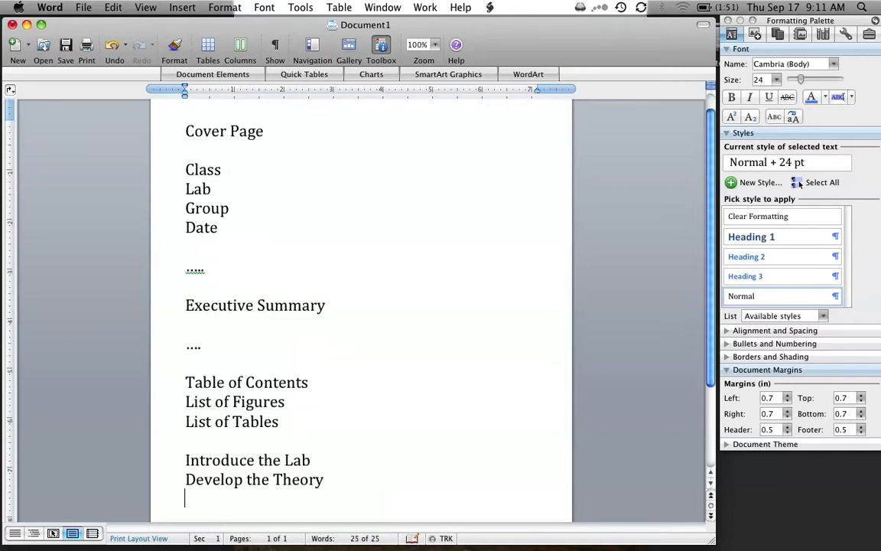
type("Experime")
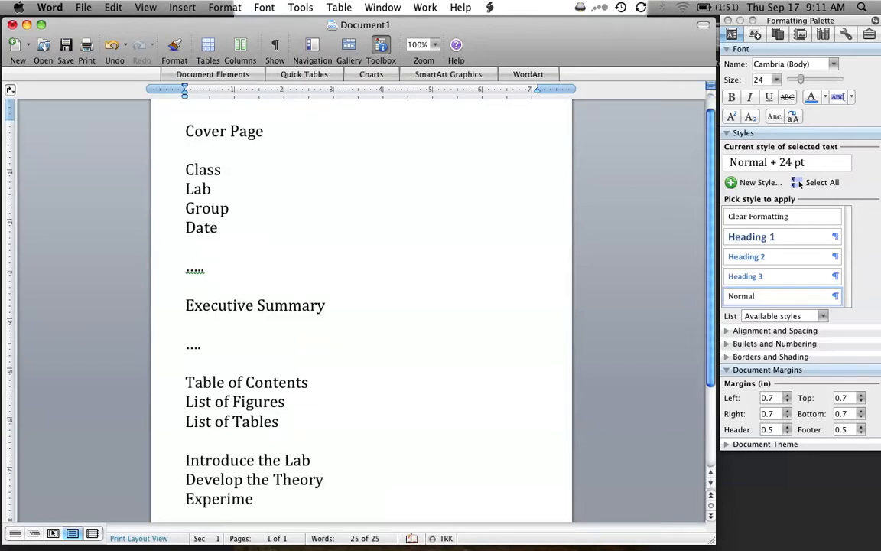
type("ntal Appa")
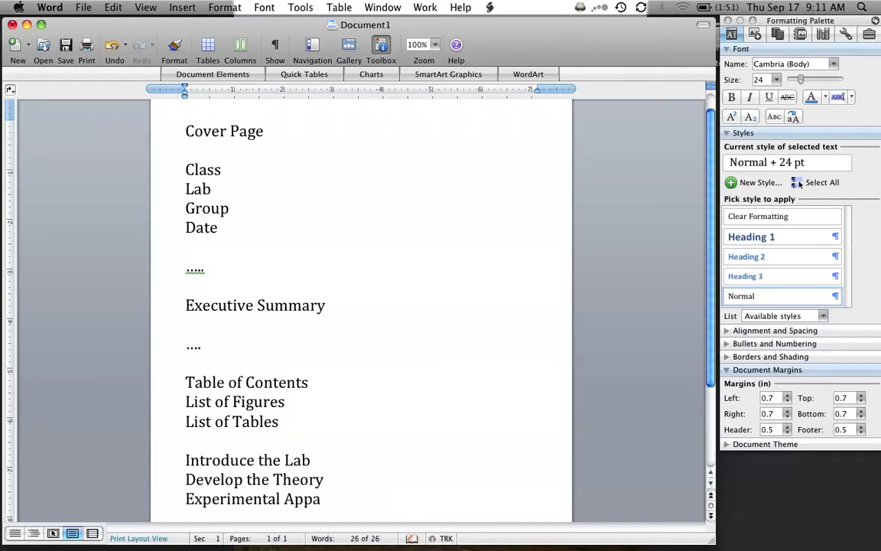
type("ratus and procedure")
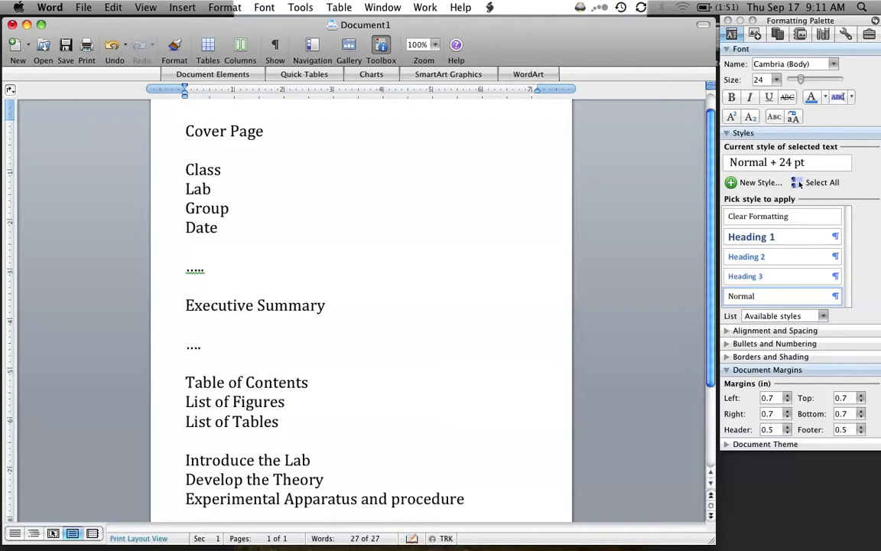
key("Return")
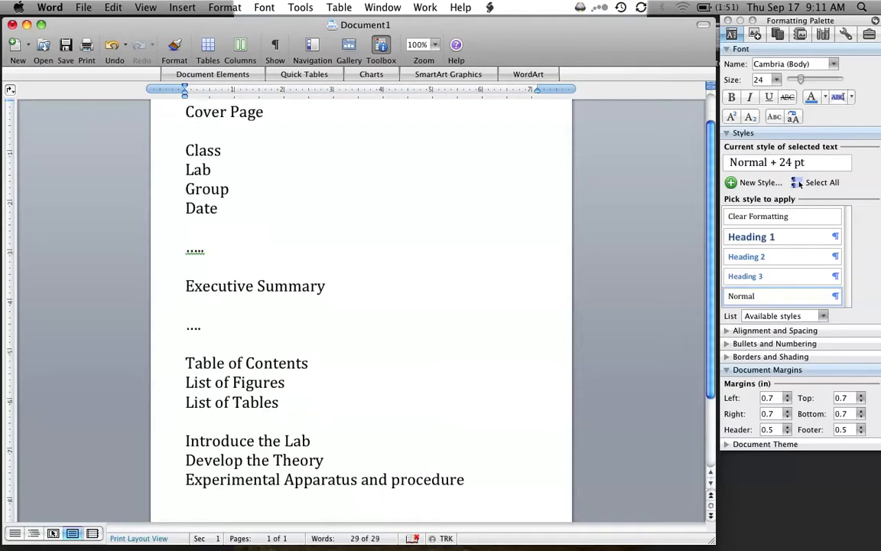
type("Experimen")
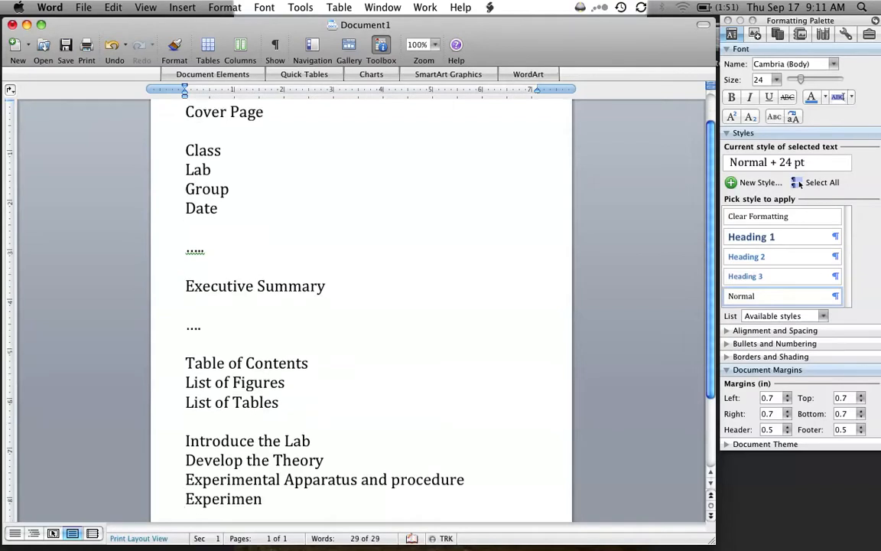
type("tal Results")
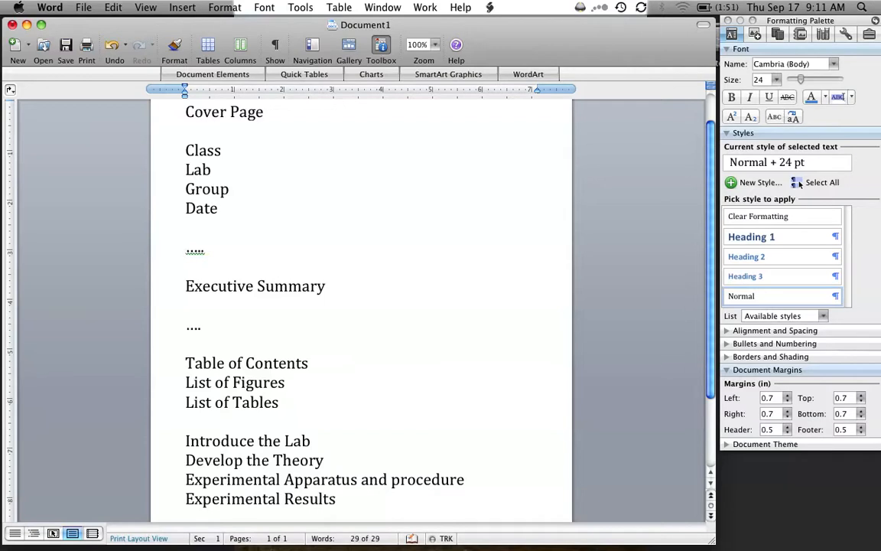
Continue the outline below Experimental Results with the lines Statistical Considerations, Conclusions and Recommendations.
key("Return")
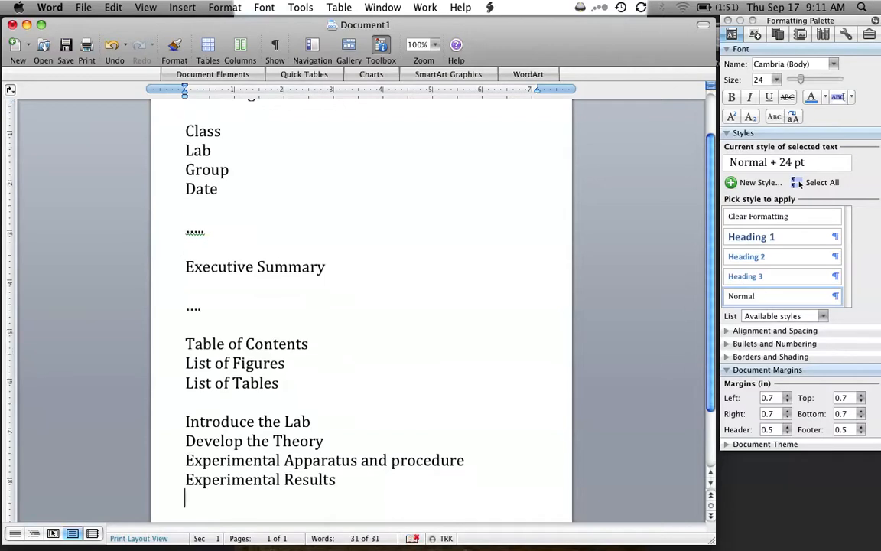
type("Statistical Co")
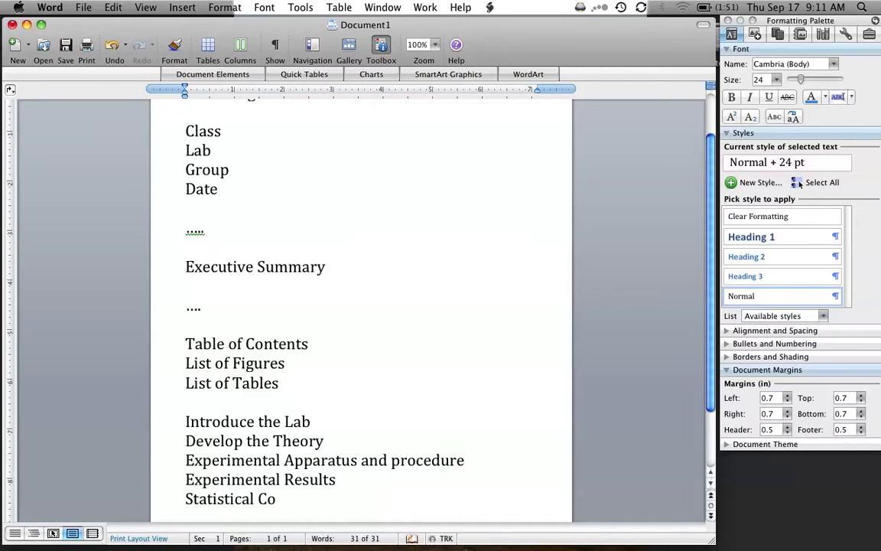
type("nsiderations")
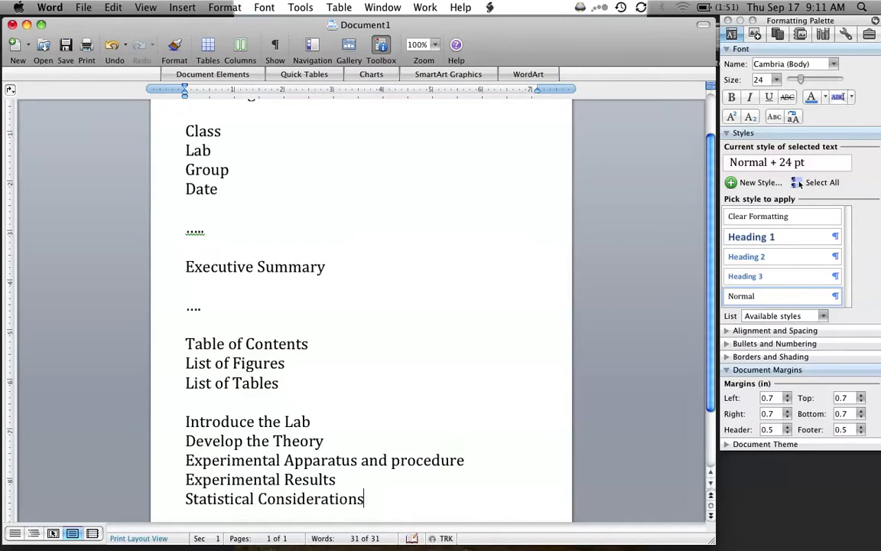
key("Return")
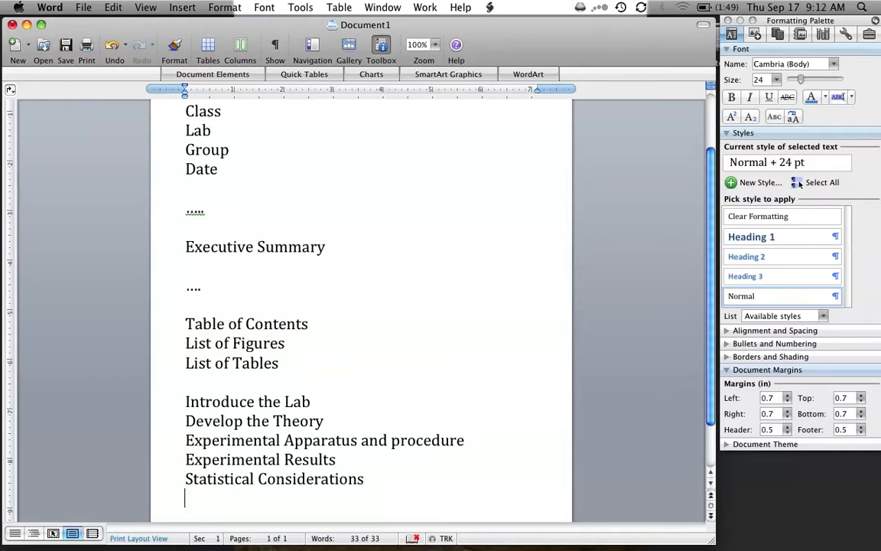
type("Conclusions")
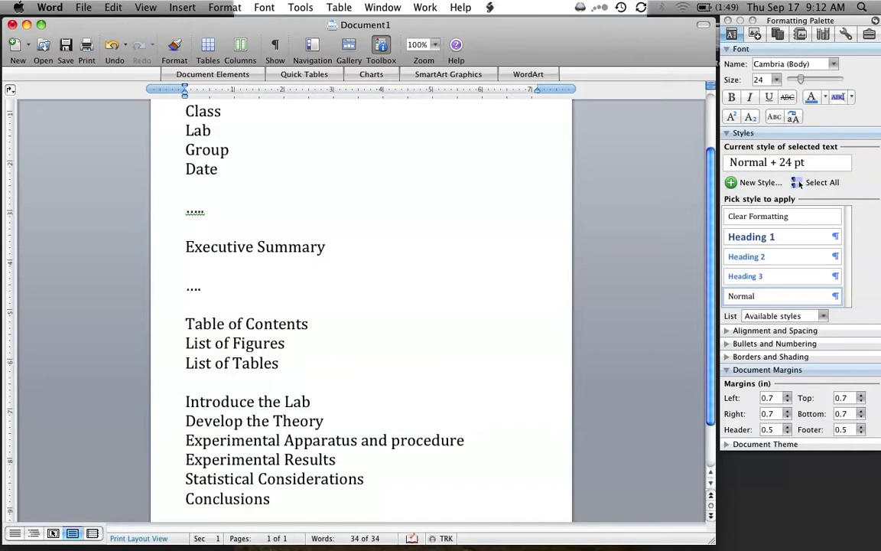
key("Return")
type("Recommendations")
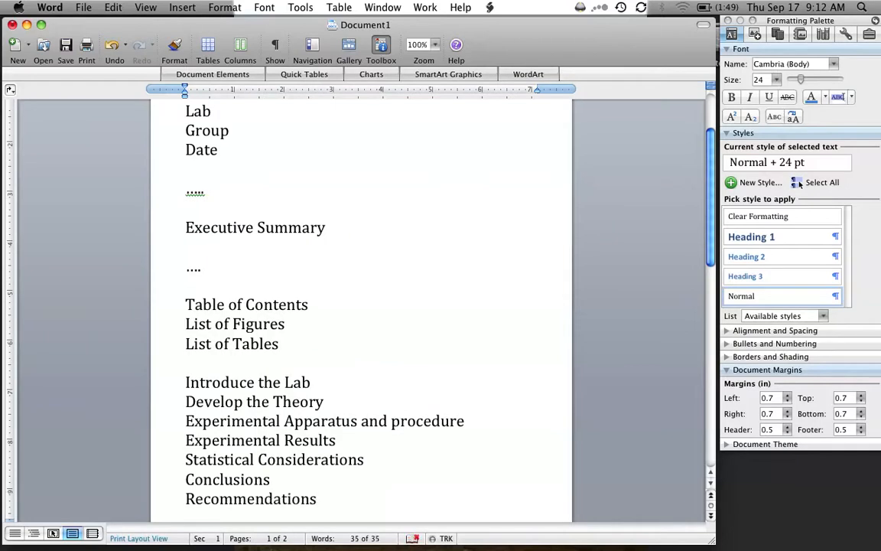
Finish the outline with the lines References and Appendix, correcting the spelling of Appendix.
key("Return")
type("References")
key("Return")
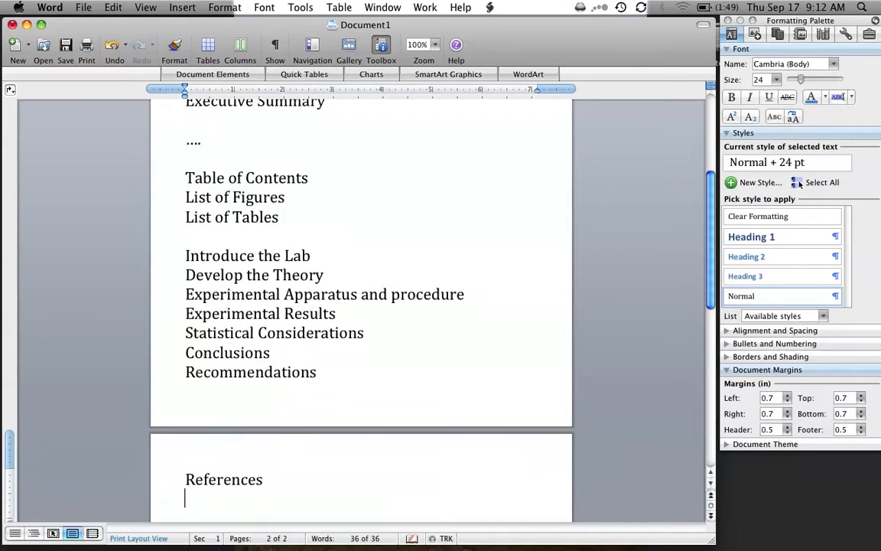
type("Apendix")
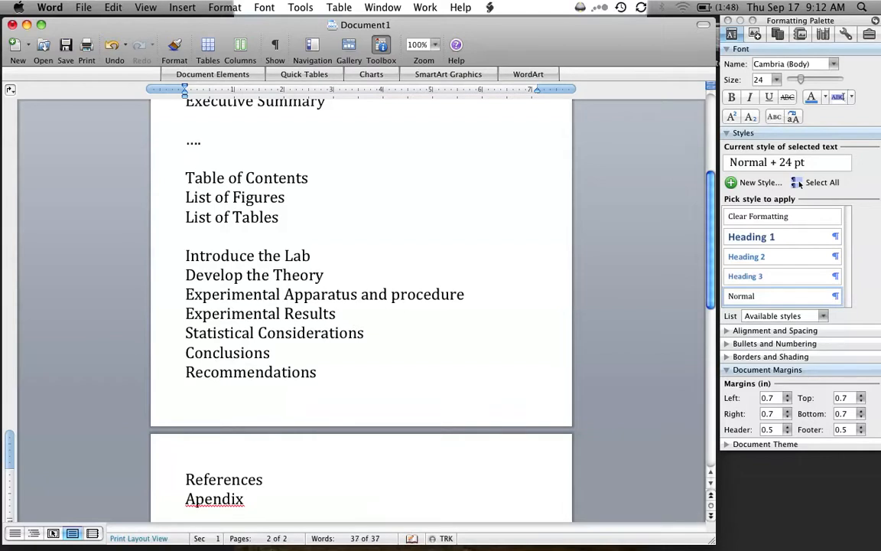
right_click(233, 499)
left_click(281, 450)
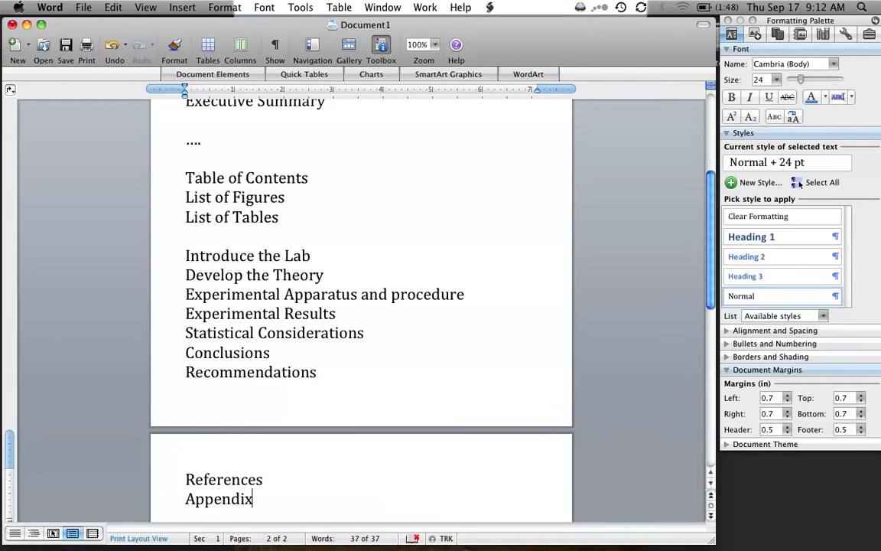
Insert a next-page section break below the Date line of the cover page.
scroll(799, 184, "up", 5)
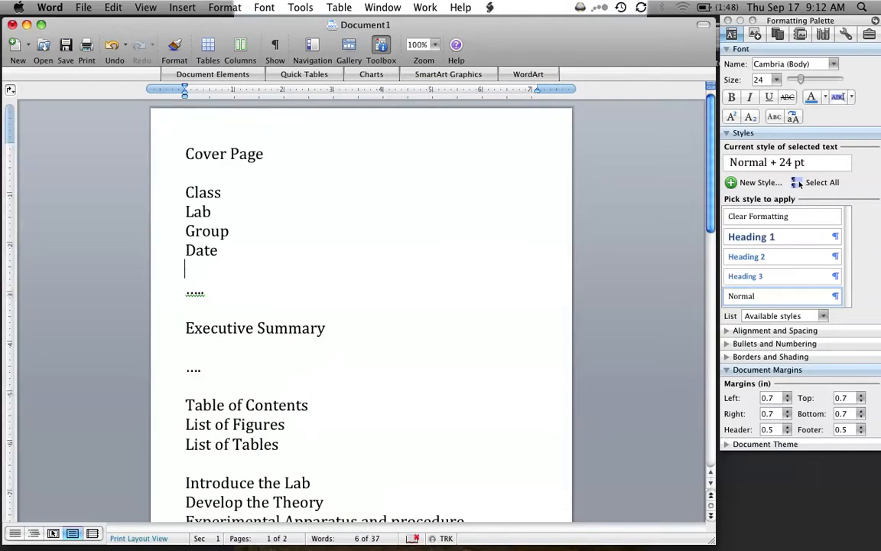
left_click(190, 8)
mouse_move(199, 24)
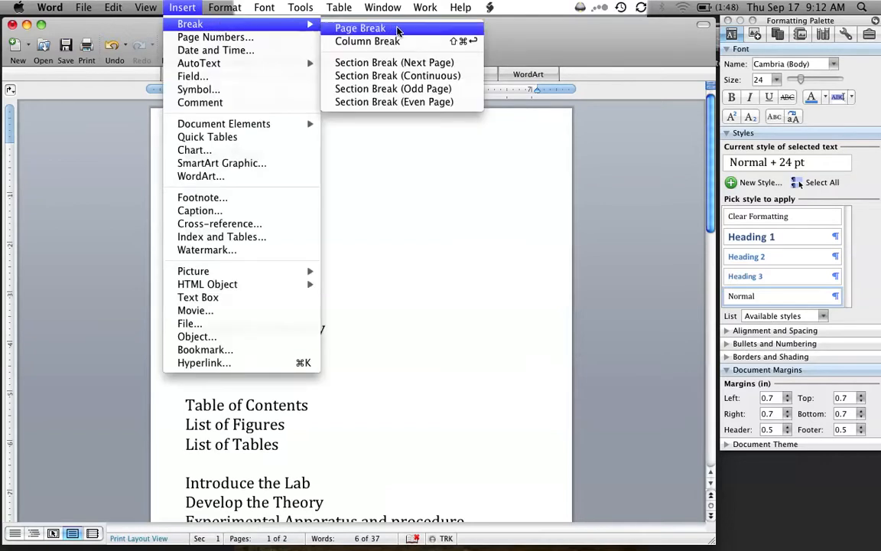
left_click(398, 63)
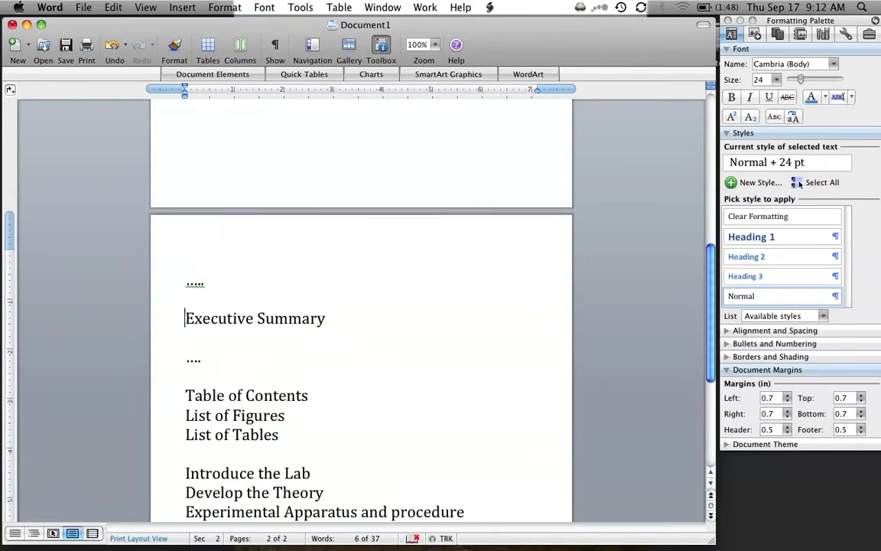
Delete the dotted separator and the blank lines above Executive Summary.
key("BackSpace")
key("BackSpace")
key("BackSpace")
key("BackSpace")
key("BackSpace")
key("BackSpace")
key("BackSpace")
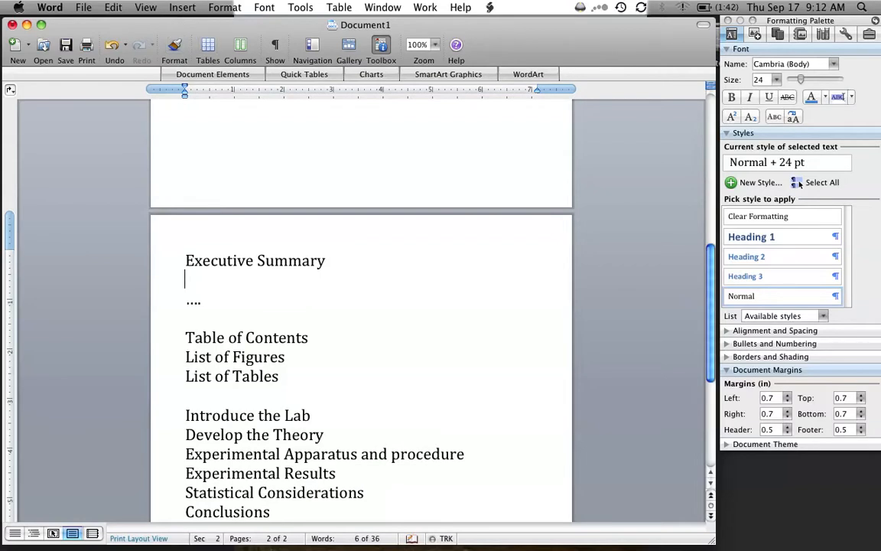
Insert a next-page section break before Table of Contents.
key("Down")
key("Down")
key("Down")
left_click(182, 8)
mouse_move(203, 25)
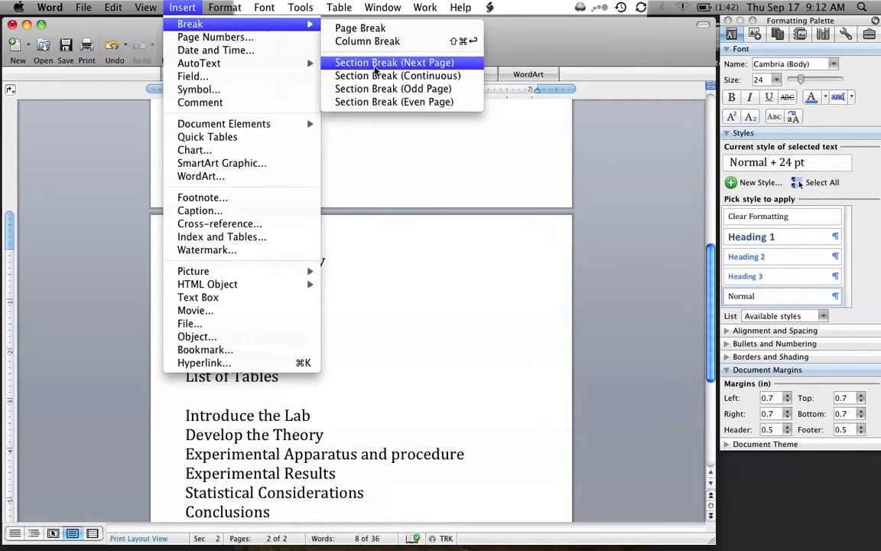
left_click(370, 74)
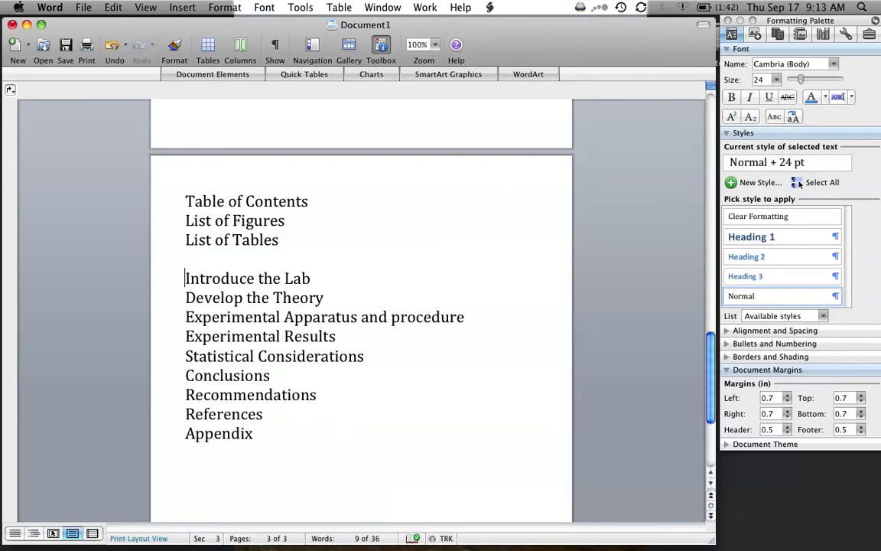
Insert a next-page section break before Introduce the Lab.
left_click(182, 7)
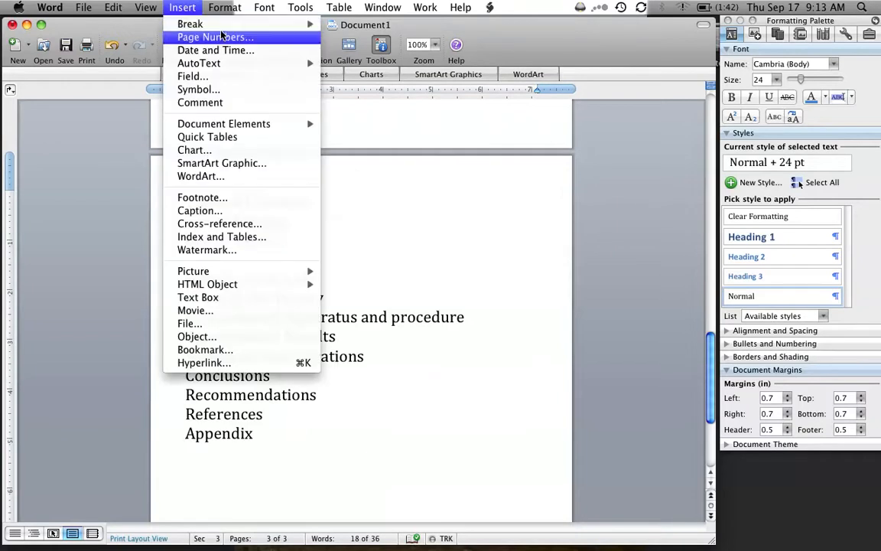
mouse_move(280, 27)
left_click(396, 65)
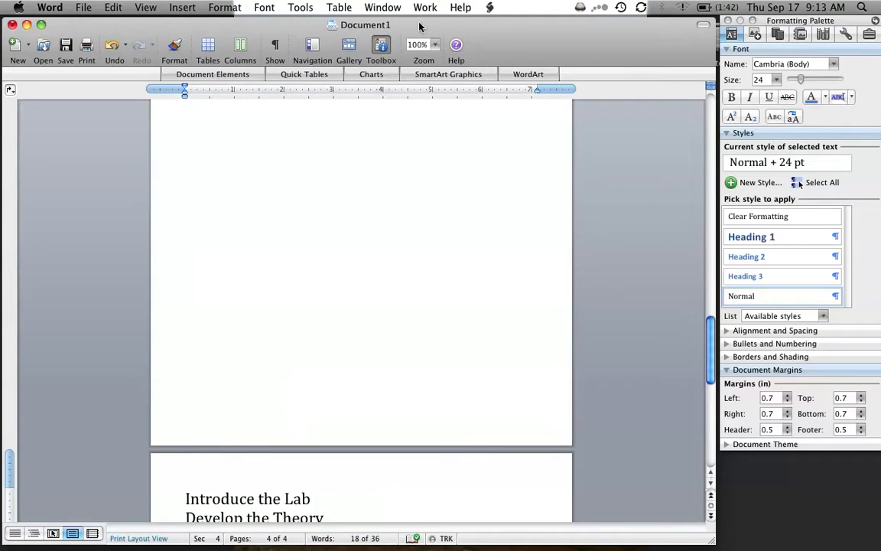
Insert a next-page section break before Conclusions.
left_click(434, 45)
left_click(383, 157)
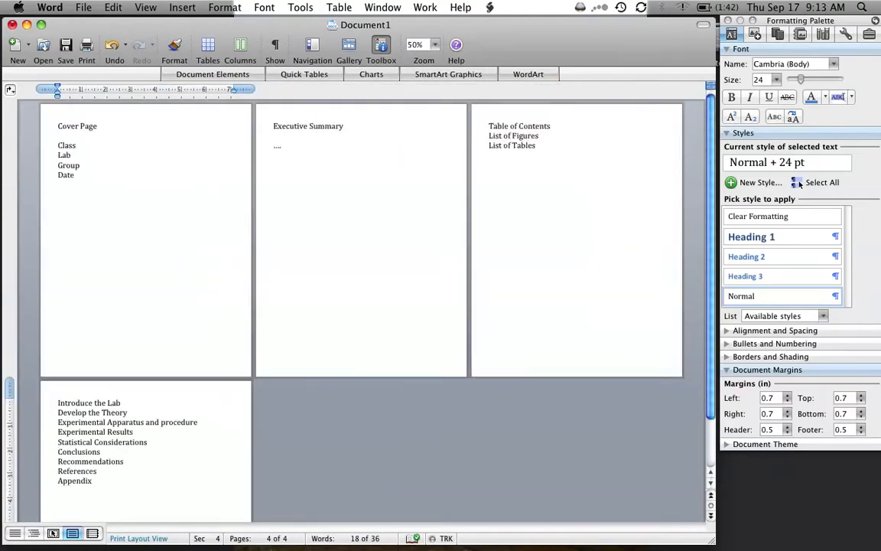
scroll(360, 313, "down", 2)
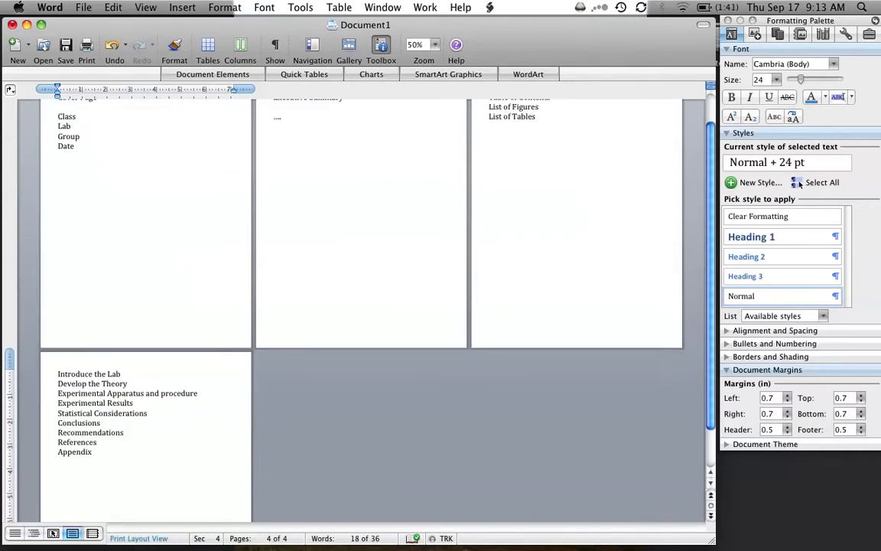
left_click(224, 7)
mouse_move(184, 7)
mouse_move(218, 24)
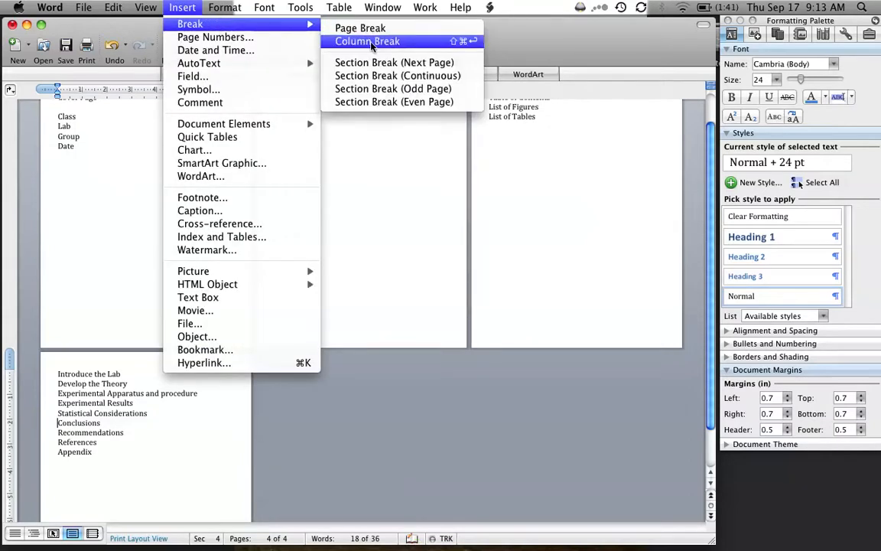
left_click(385, 64)
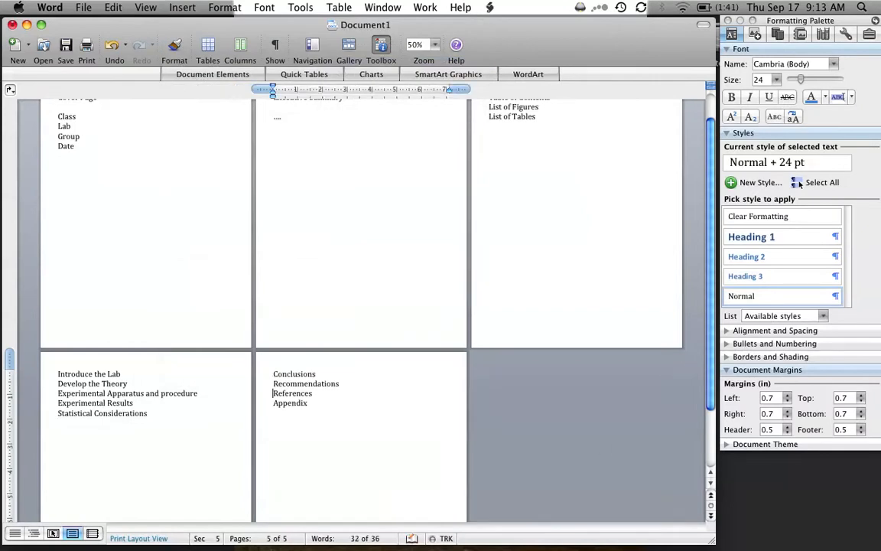
Insert a page break before Appendix, keeping it in the same section as Conclusions.
key("Down")
left_click(255, 7)
mouse_move(242, 9)
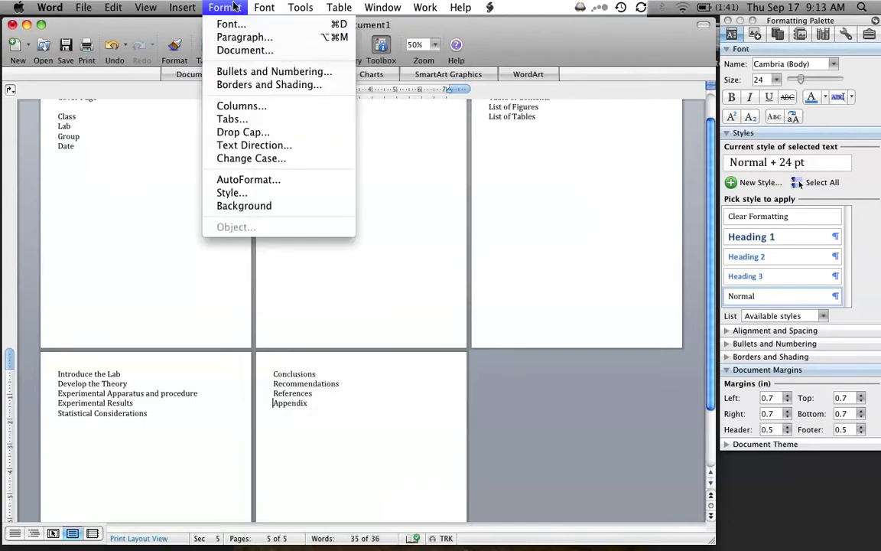
mouse_move(179, 8)
mouse_move(195, 24)
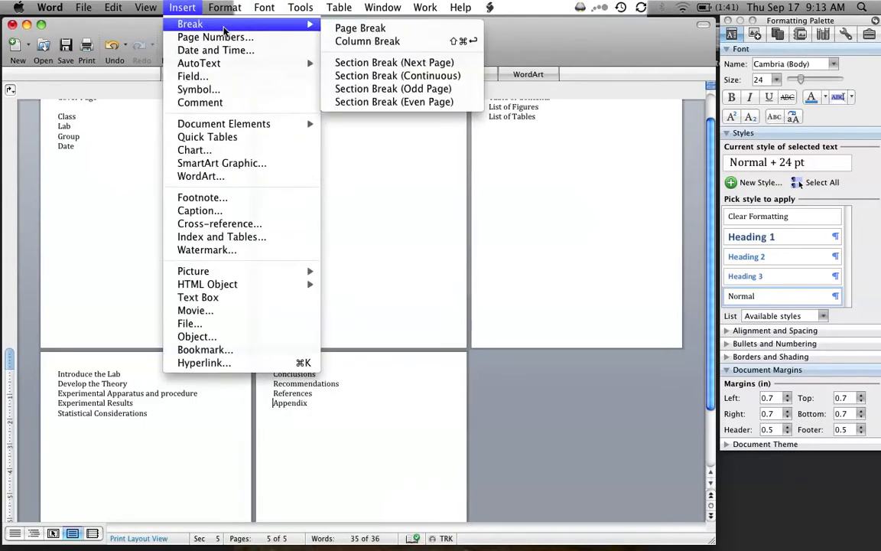
left_click(355, 30)
scroll(265, 351, "up", 3)
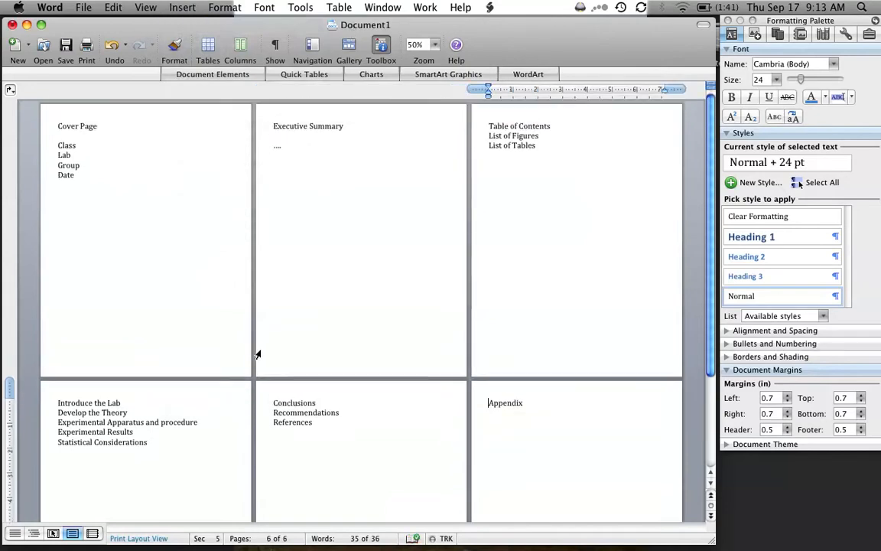
Open the footer on the Executive Summary page and align it to the right.
left_click(423, 40)
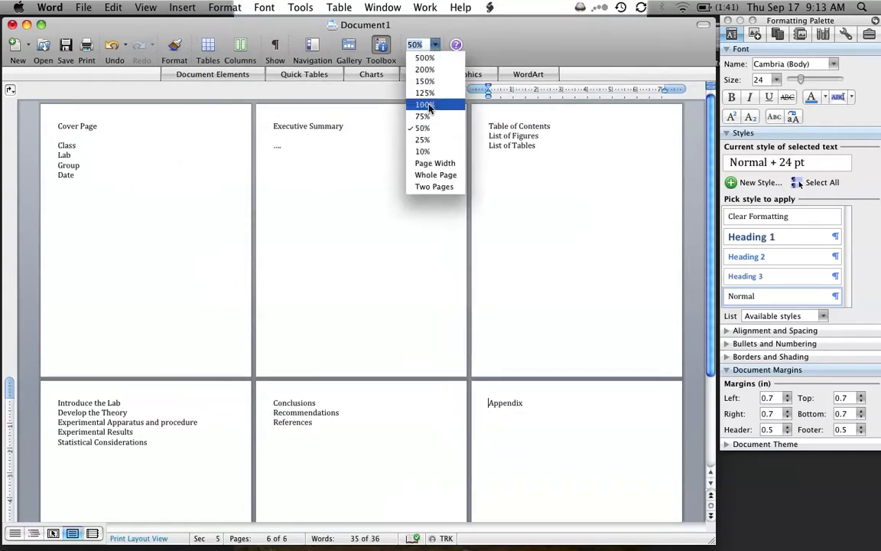
left_click(387, 108)
scroll(167, 353, "up", 15)
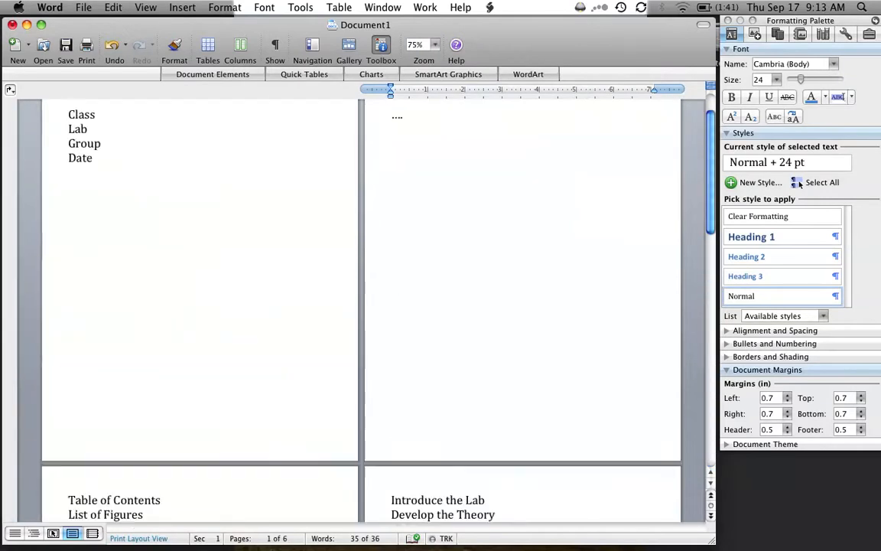
scroll(167, 354, "up", 5)
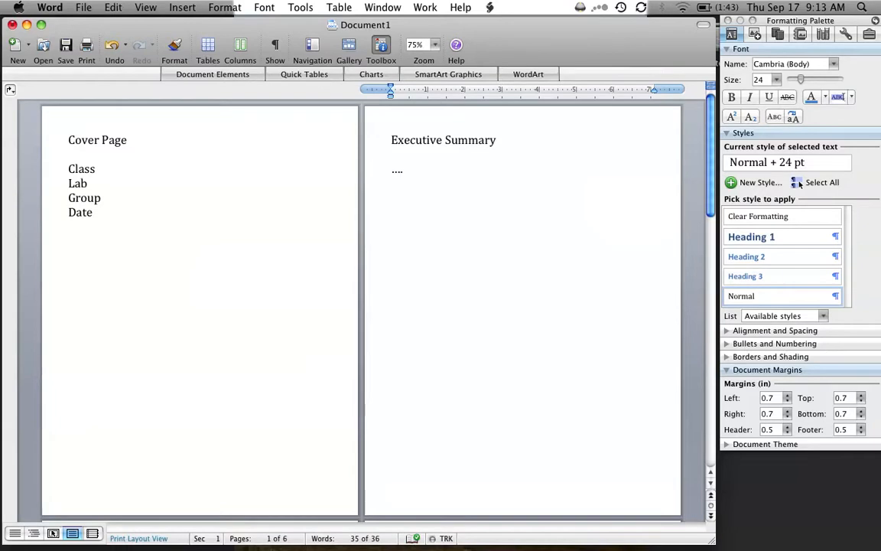
double_click(519, 498)
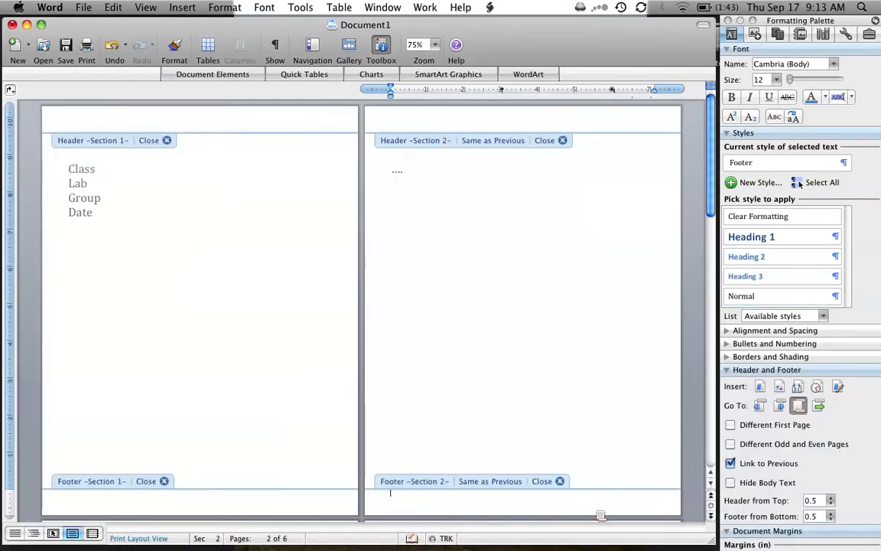
left_click(727, 369)
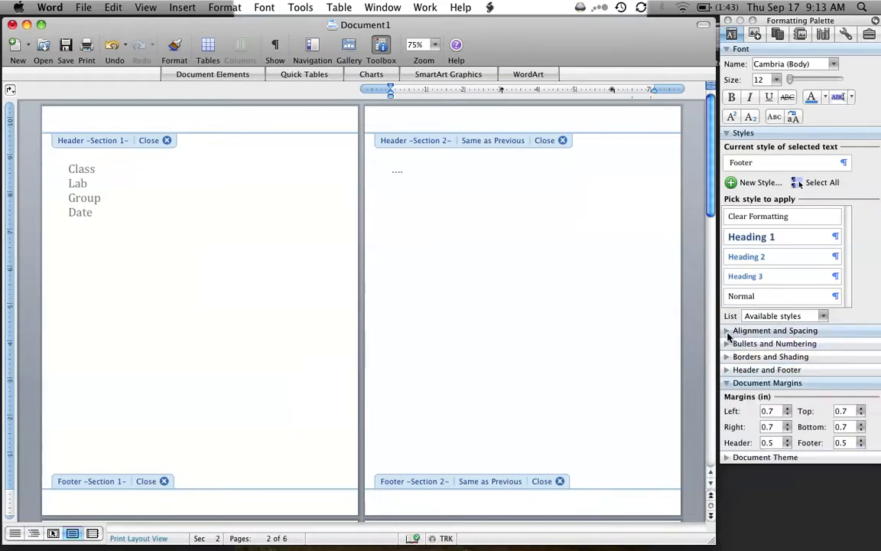
left_click(728, 331)
left_click(822, 348)
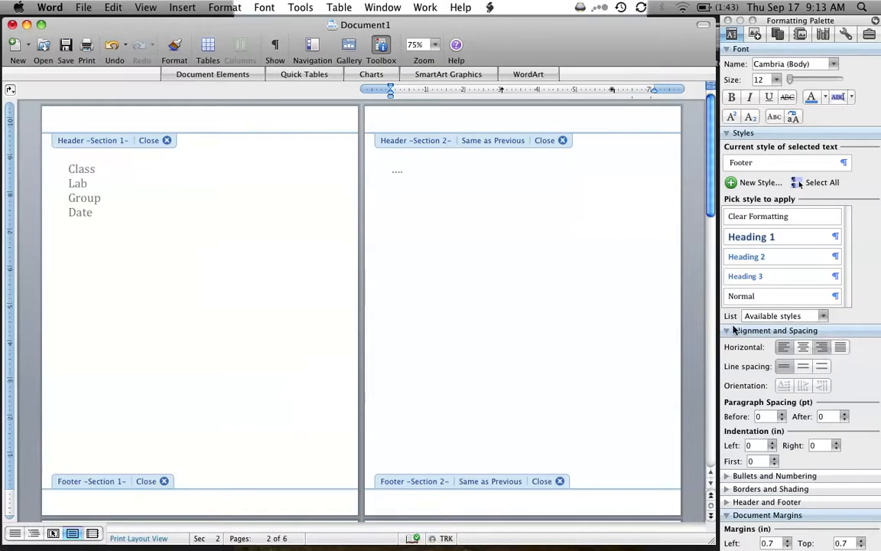
left_click(727, 331)
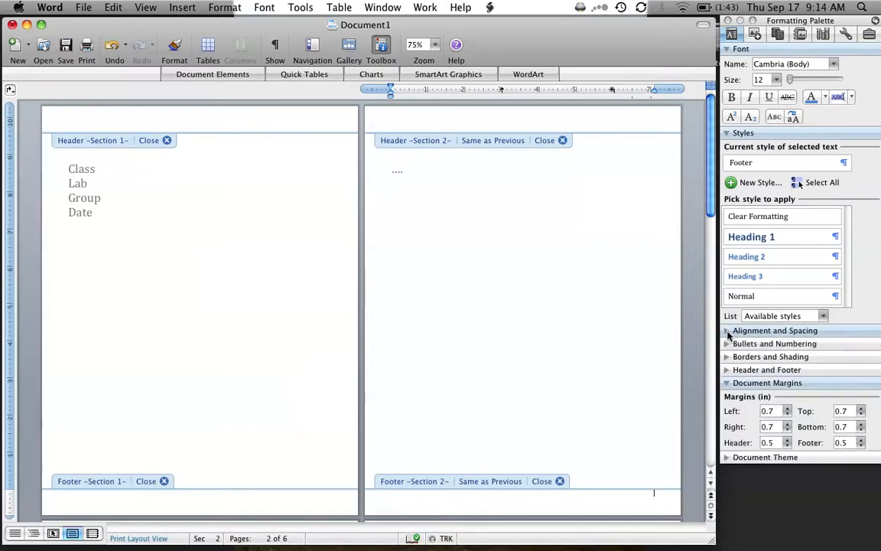
Insert a page number in the section 2 footer and unlink that footer from the previous section.
left_click(727, 370)
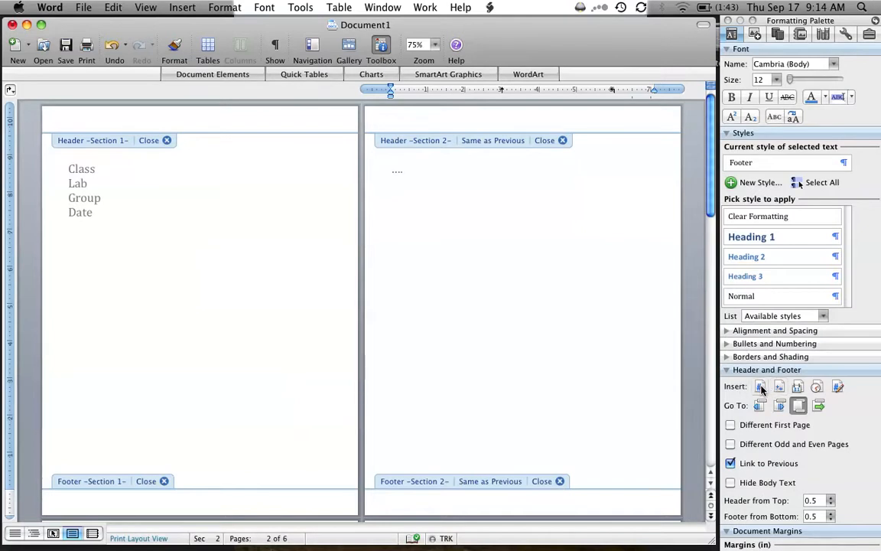
left_click(761, 387)
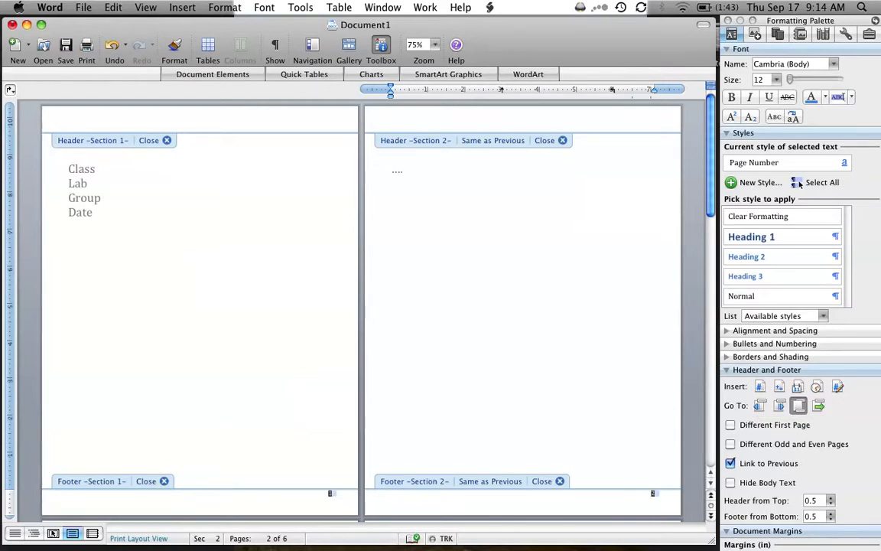
left_click(731, 464)
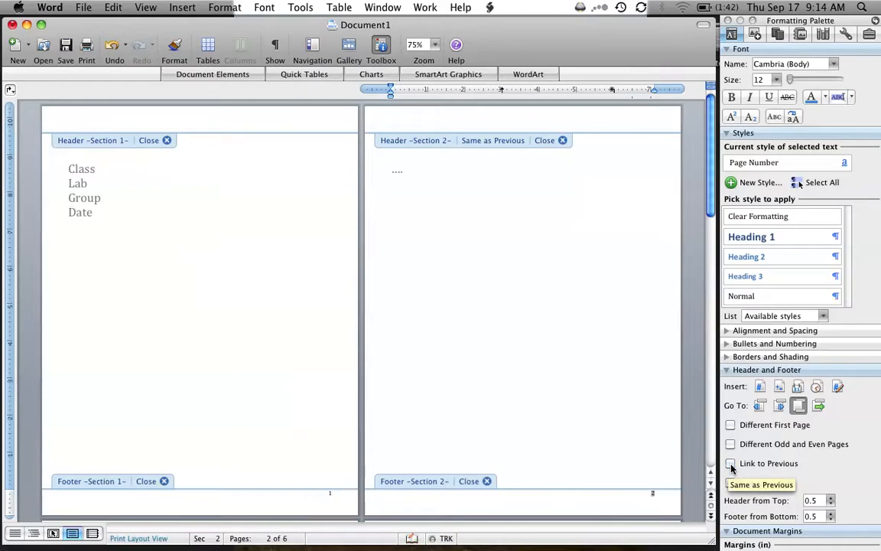
Format the section 2 page numbers as i, ii, iii, starting at 1.
left_click(838, 387)
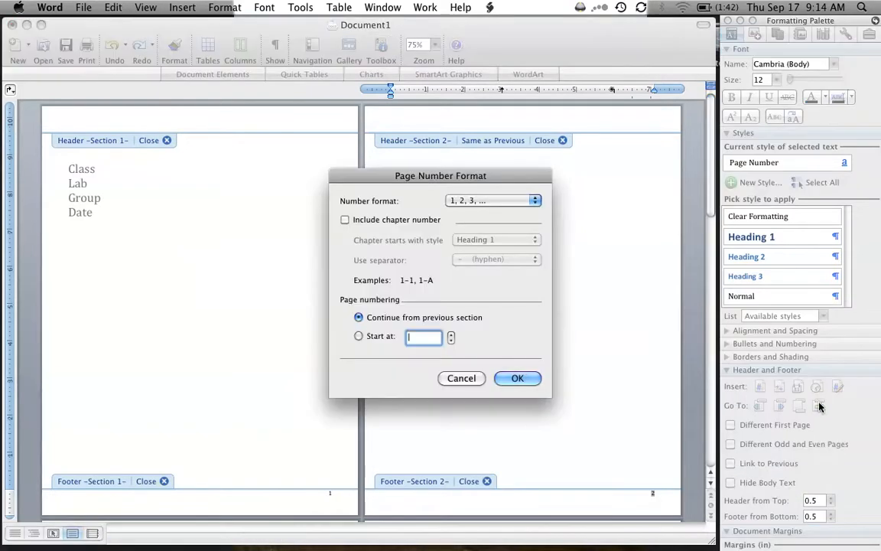
left_click(359, 336)
left_click(469, 205)
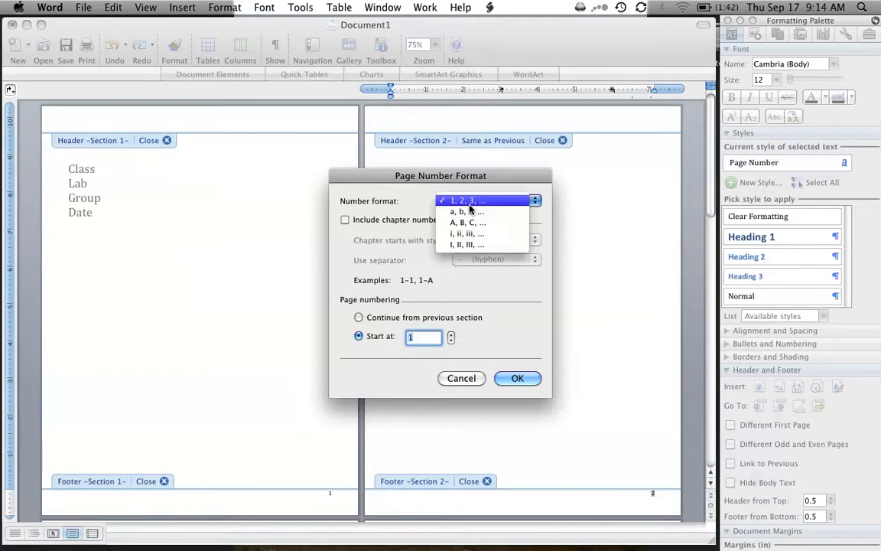
left_click(469, 234)
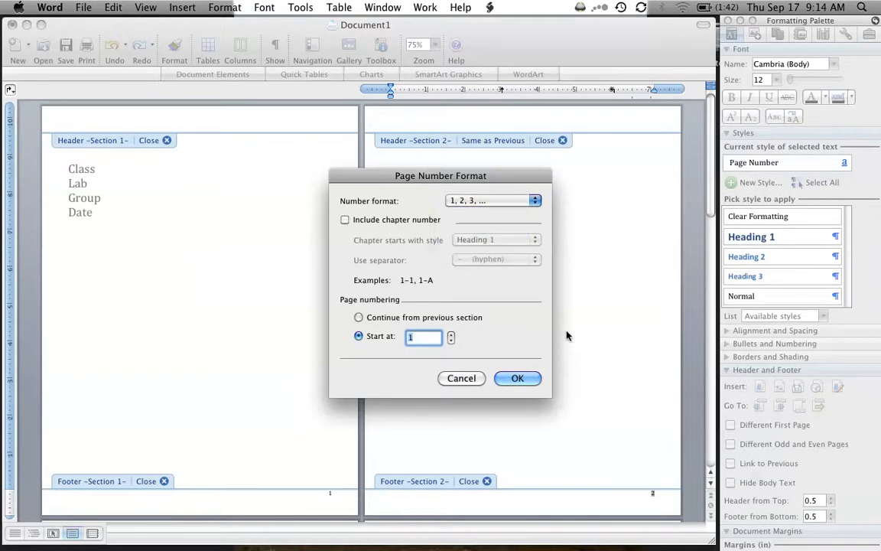
left_click(524, 380)
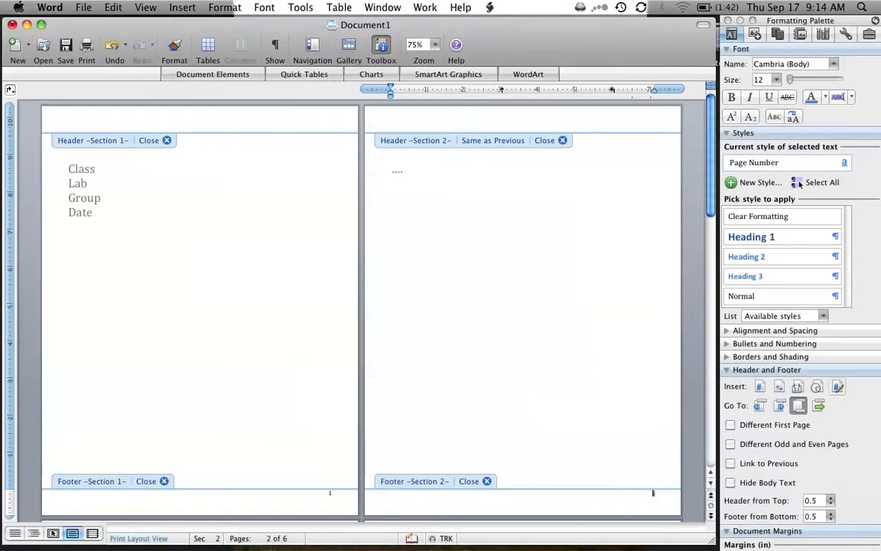
Set the section 3 page numbers to the i, ii, iii format, continuing from the previous section.
scroll(653, 492, "down", 5)
scroll(517, 409, "down", 9)
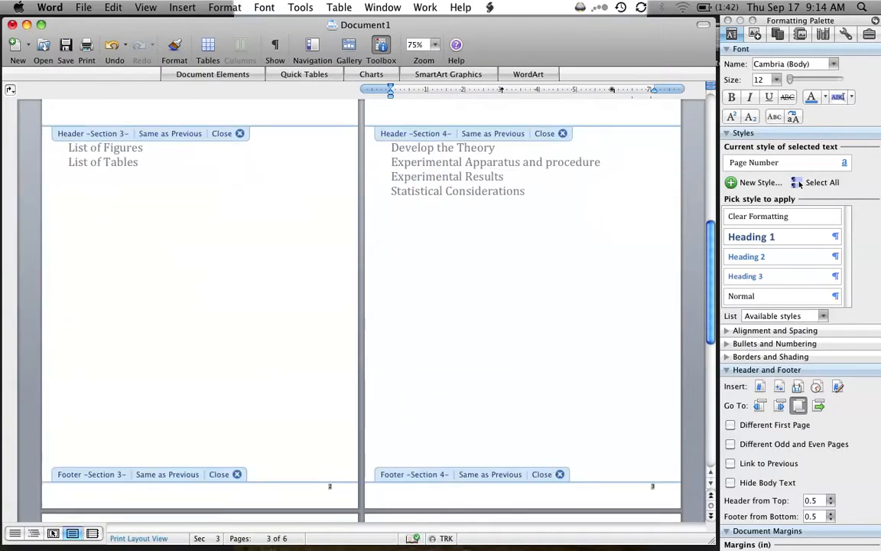
left_click(313, 437)
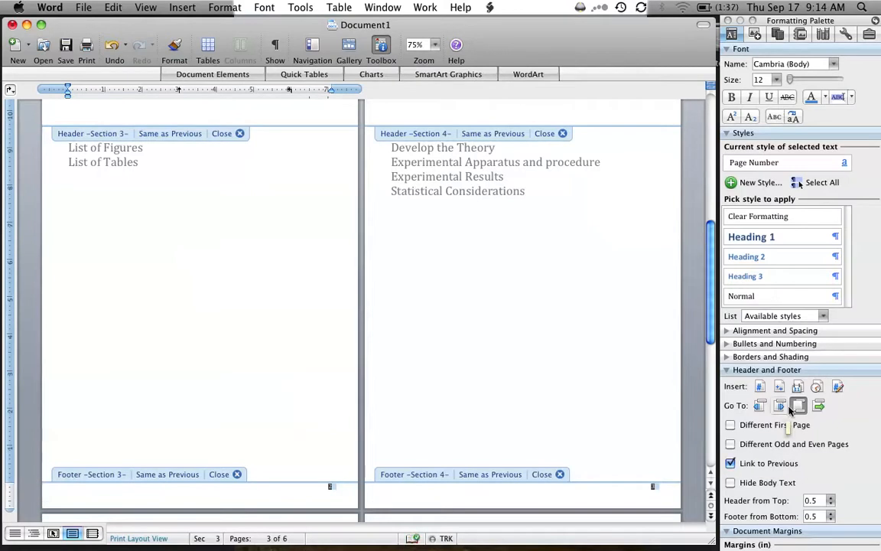
left_click(836, 386)
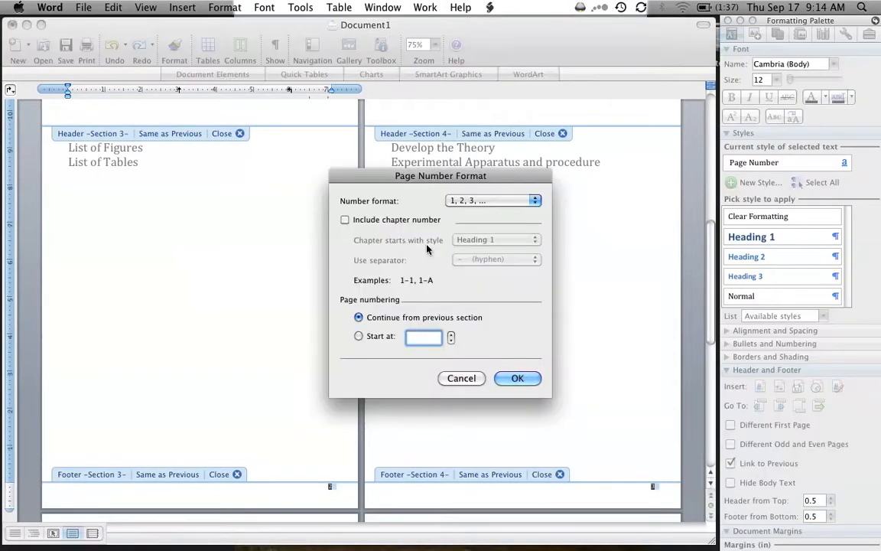
left_click(454, 202)
left_click(459, 234)
left_click(510, 380)
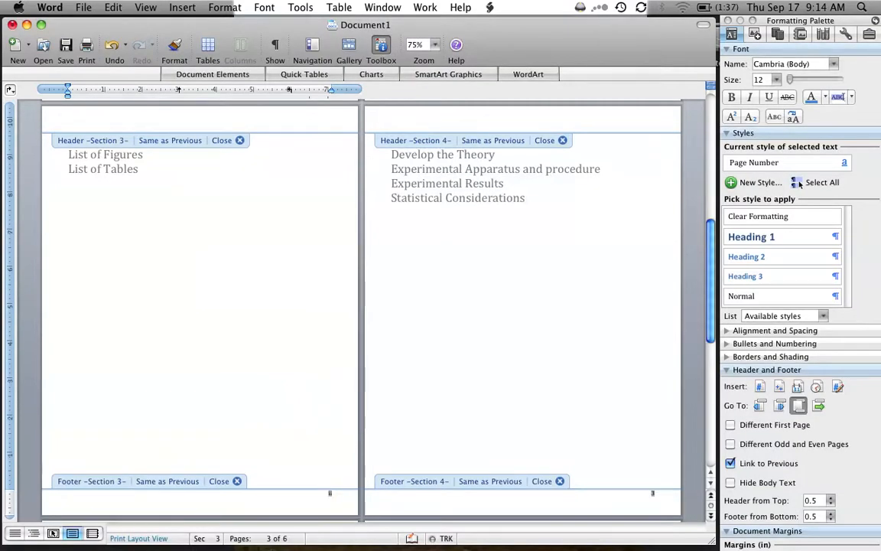
scroll(329, 486, "up", 10)
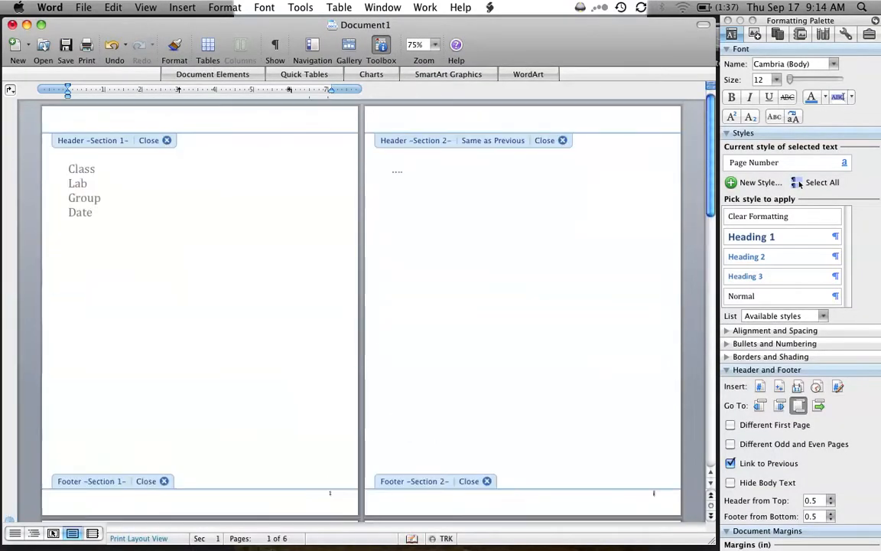
scroll(330, 483, "down", 10)
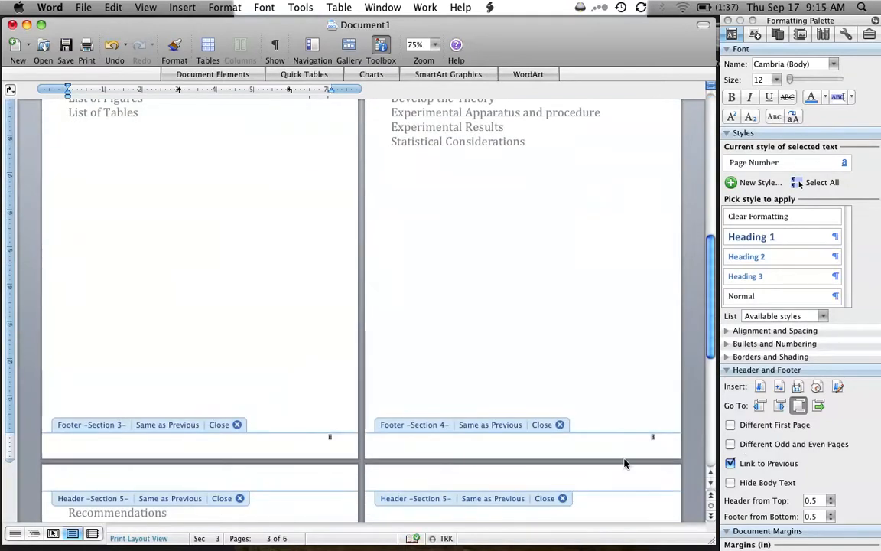
Unlink the section 4 footer from the previous section and restart its page numbering at 1.
left_click(652, 438)
scroll(651, 438, "up", 4)
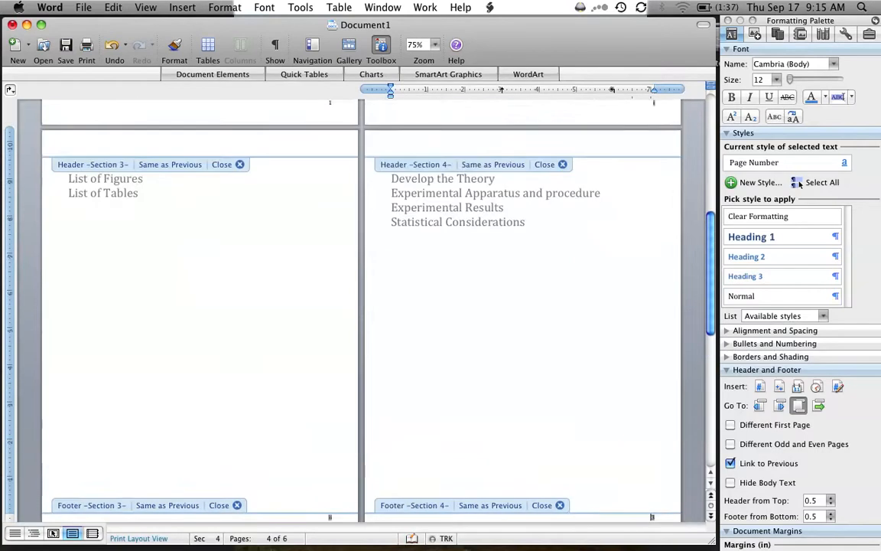
scroll(651, 438, "down", 1)
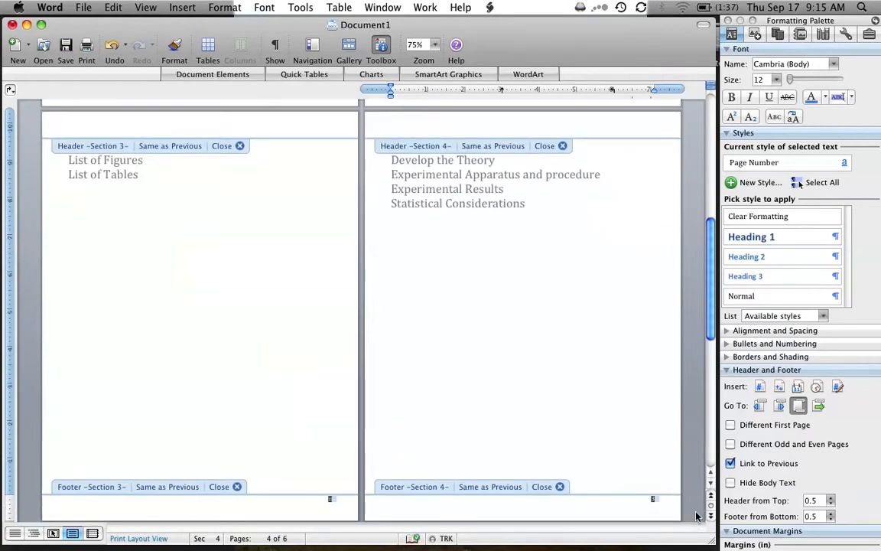
left_click(730, 463)
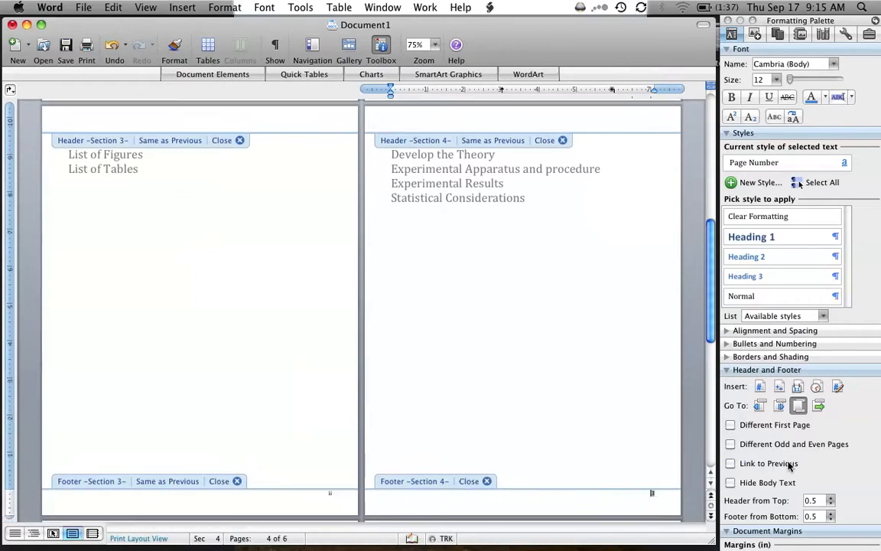
left_click(837, 386)
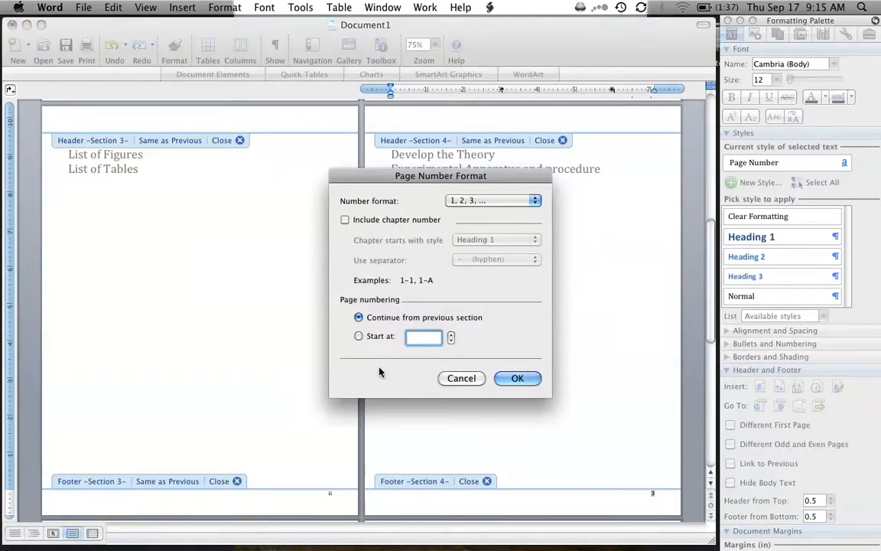
left_click(358, 336)
left_click(510, 377)
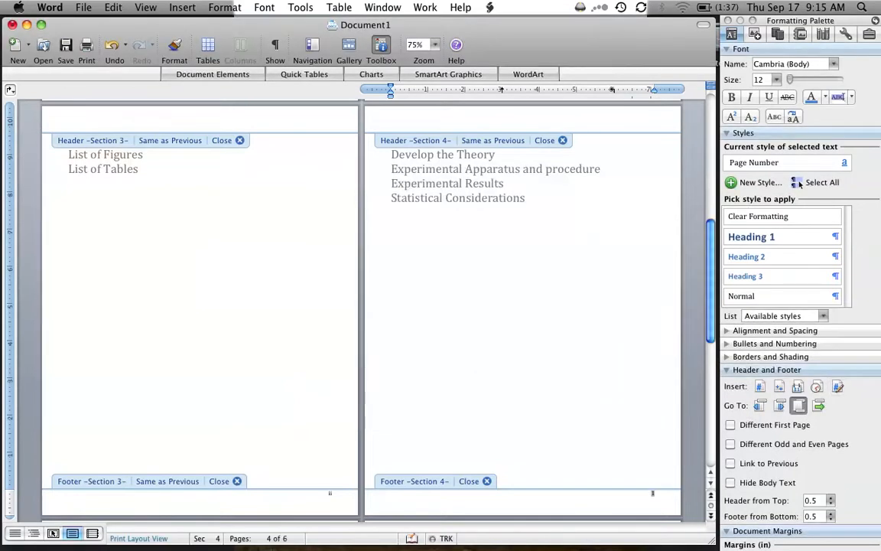
Open the footer on the Appendix page and unlink the section 5 footer from the previous section.
scroll(492, 446, "down", 2)
scroll(492, 446, "down", 5)
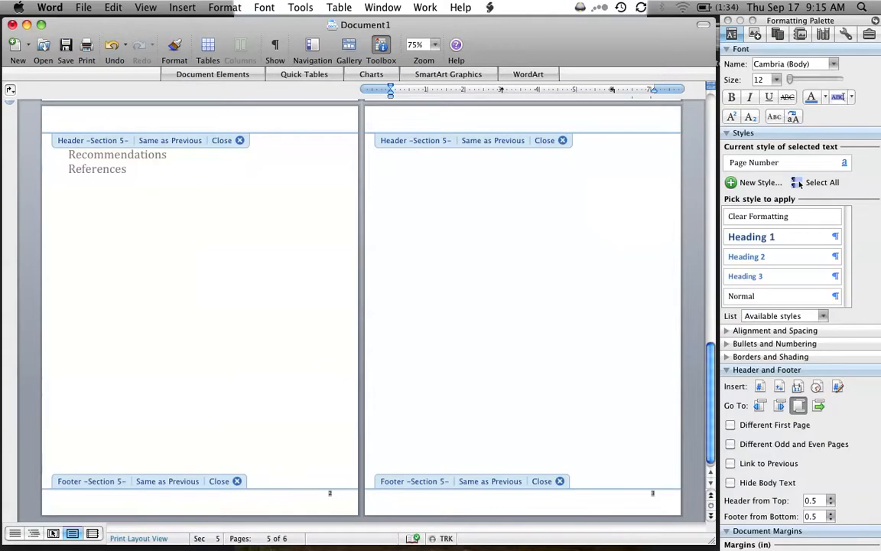
scroll(404, 462, "up", 2)
scroll(405, 463, "down", 2)
double_click(464, 383)
scroll(465, 383, "down", 12)
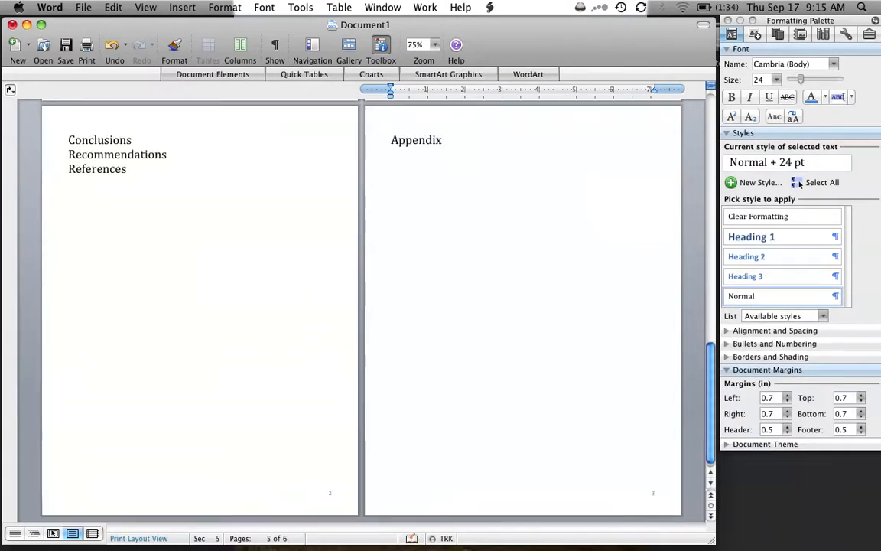
double_click(653, 493)
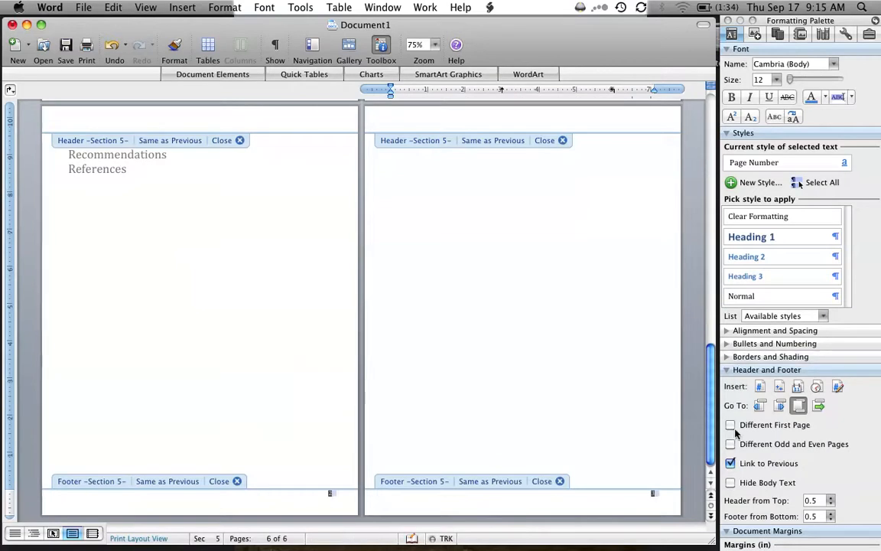
left_click(731, 463)
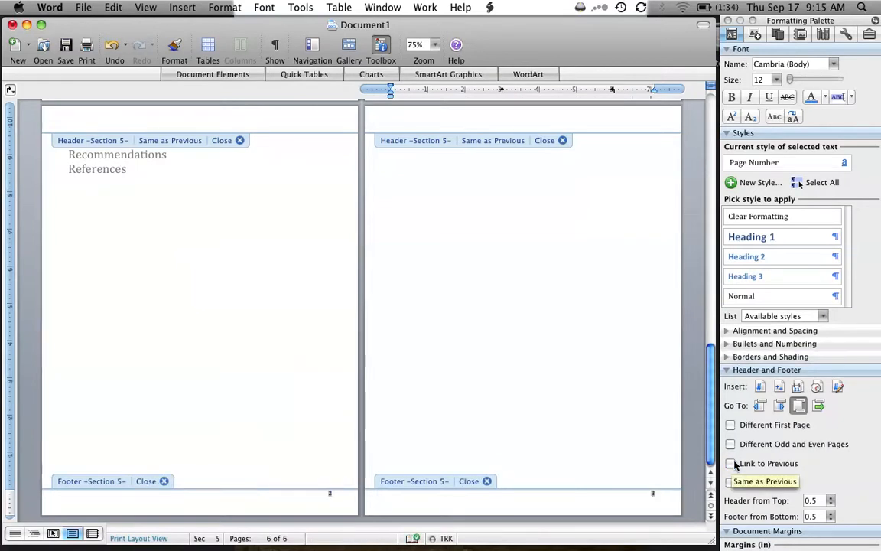
Format the section 5 page numbers as I, II, III, starting at 1, and return to the document body.
left_click(836, 389)
left_click(520, 200)
left_click(517, 245)
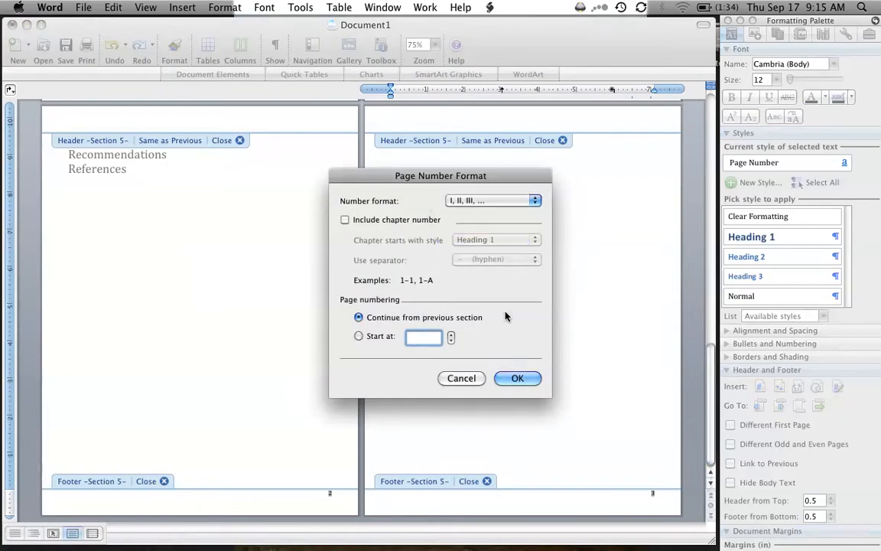
left_click(359, 336)
left_click(517, 378)
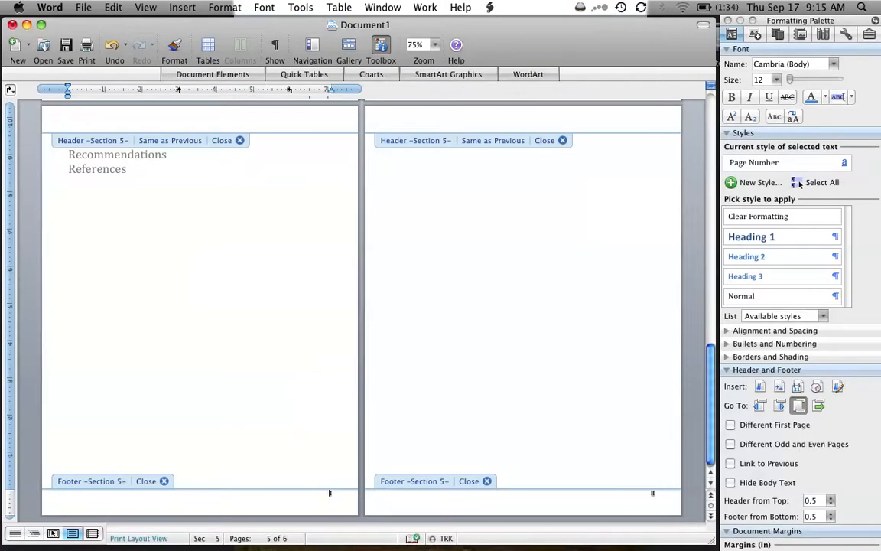
left_click(652, 493)
scroll(652, 493, "up", 20)
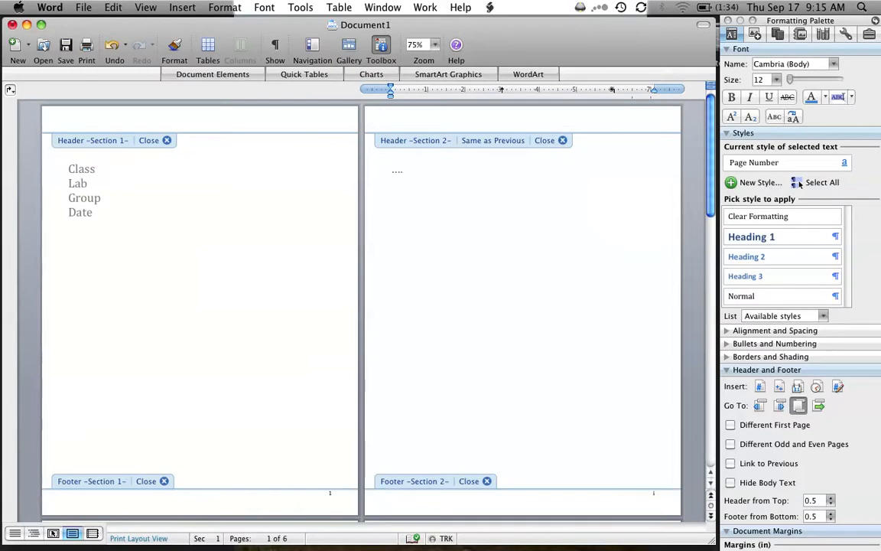
double_click(463, 237)
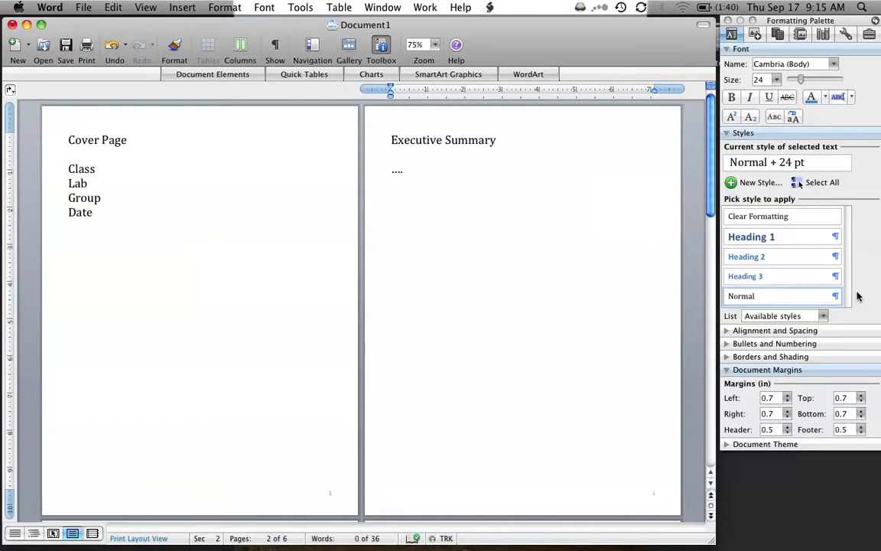
Start a bulleted list below "Experimental Apparatus and procedure" with the item "2 thermocouples – Type-T".
left_click(727, 343)
scroll(529, 356, "down", 8)
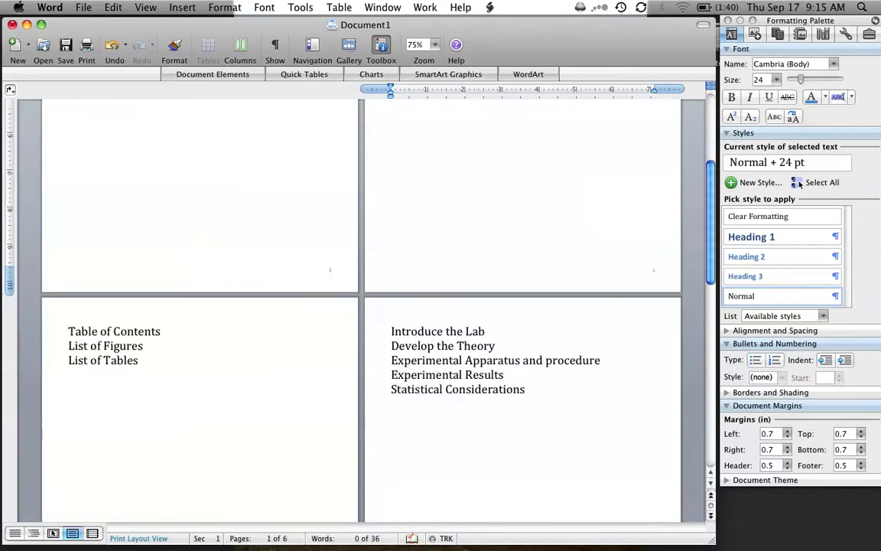
scroll(360, 322, "down", 3)
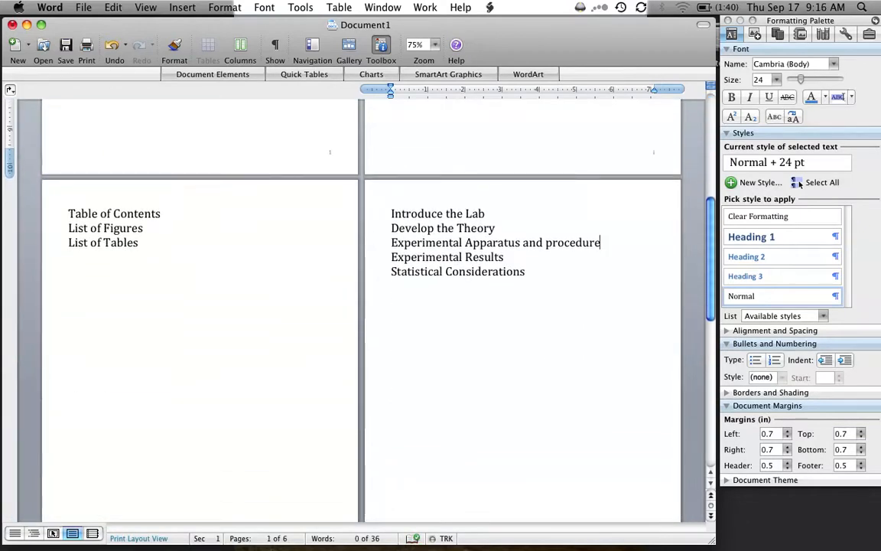
key("Return")
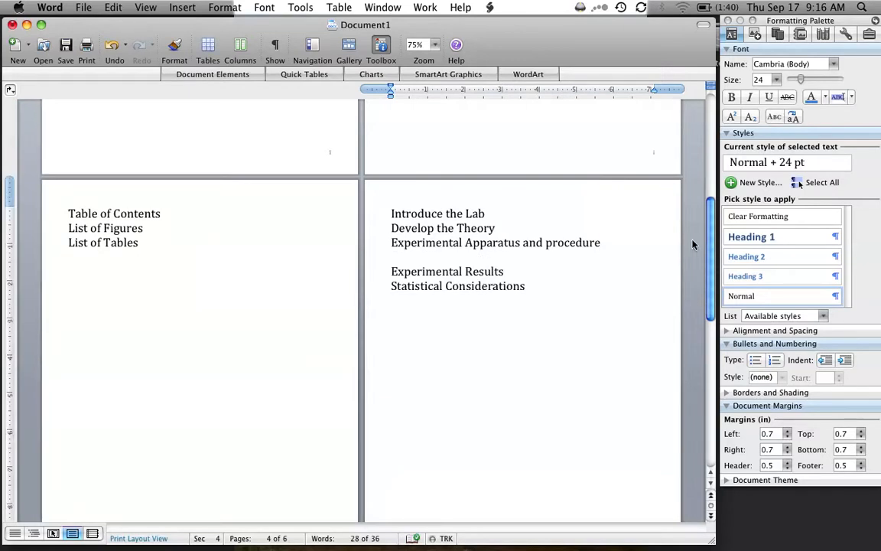
left_click(755, 366)
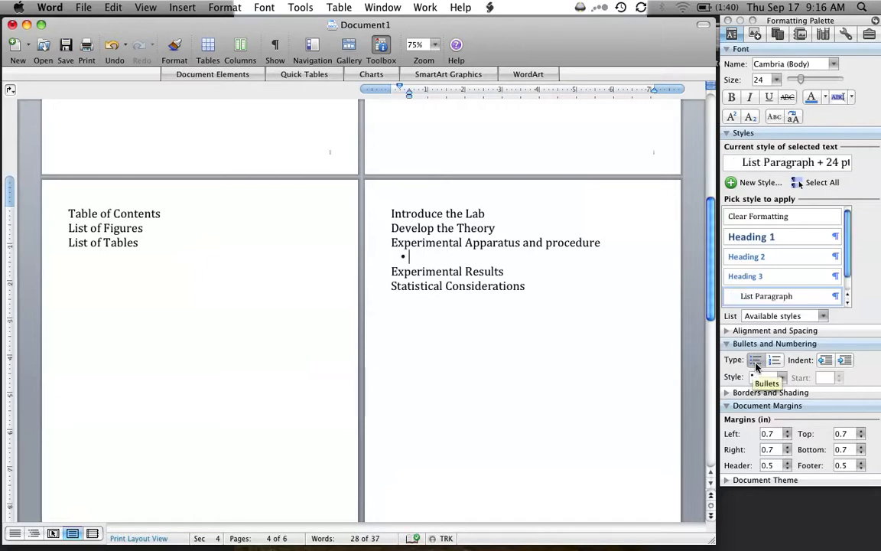
type("2 thermocouple")
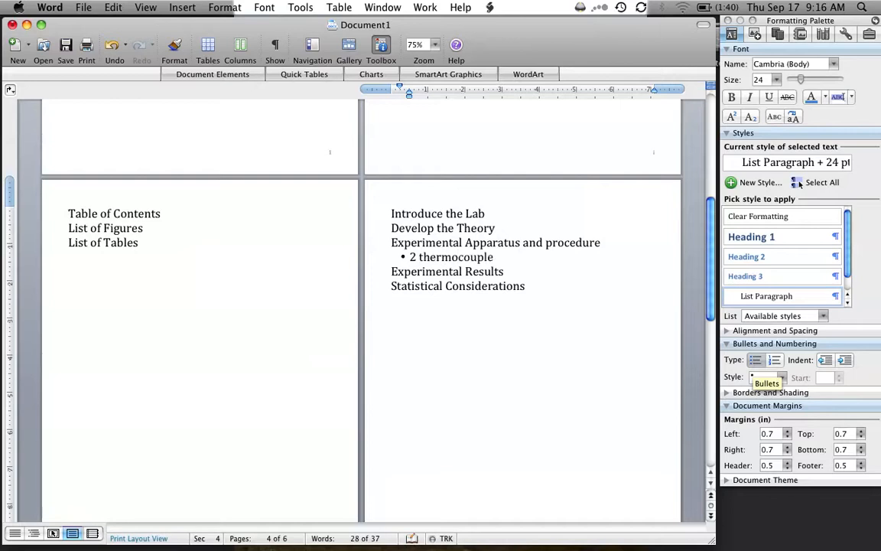
type("s - Ty")
type("pe ")
type("-T")
Add the bullet items "4 containers" and "...", and end the bulleted list with an unbulleted line.
key("Return")
type("4")
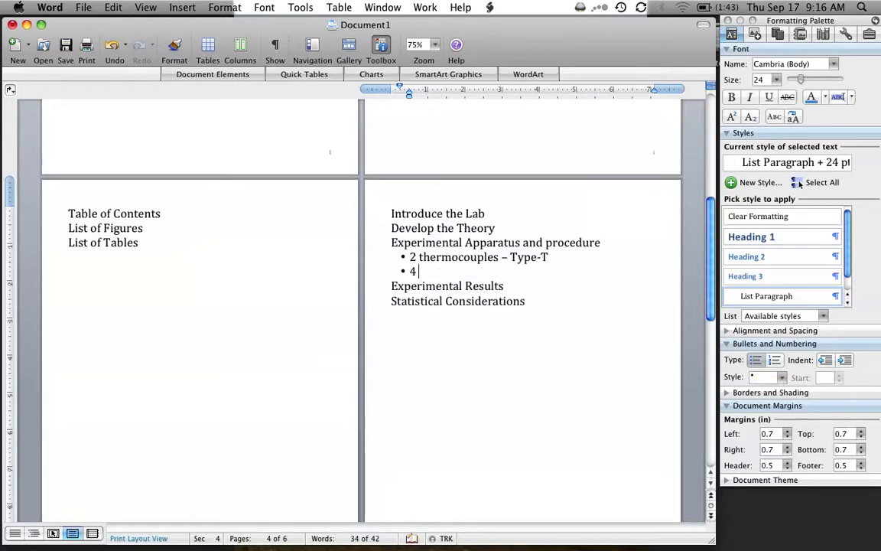
type(" containers")
key("Return")
type("...")
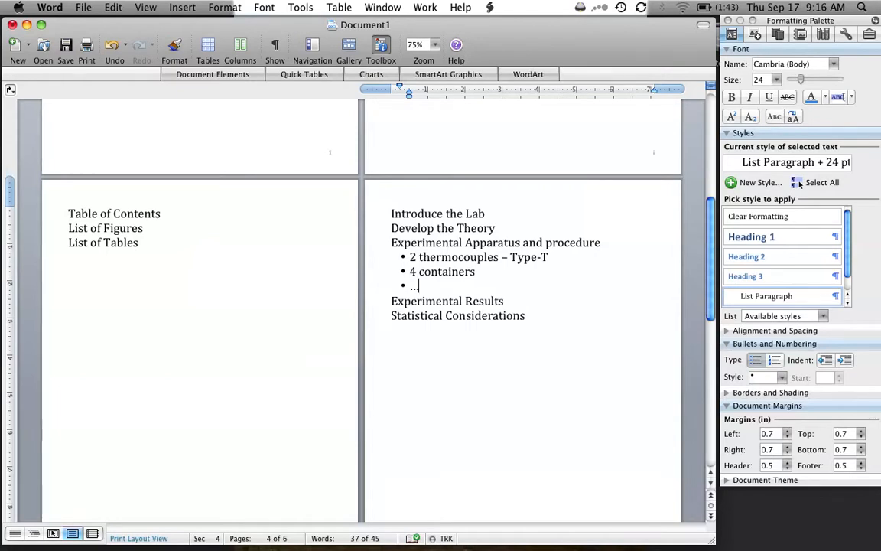
key("Return")
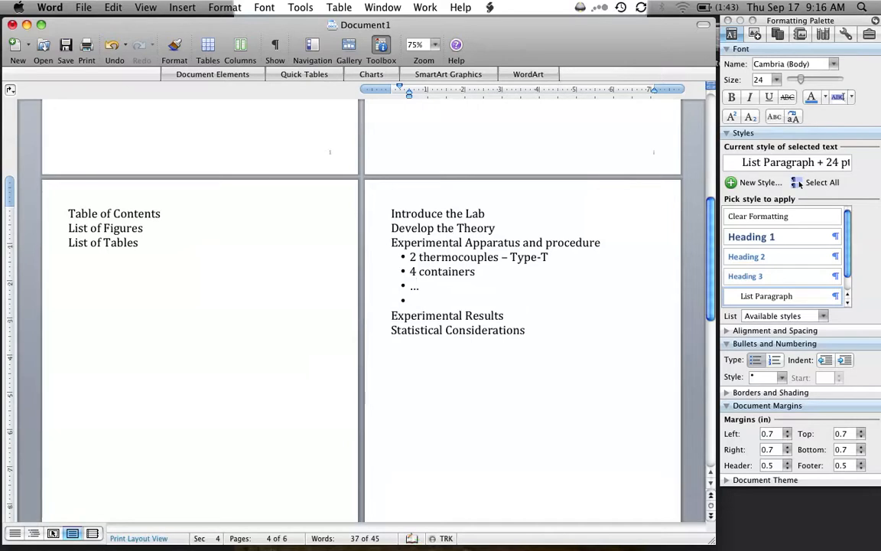
key("Return")
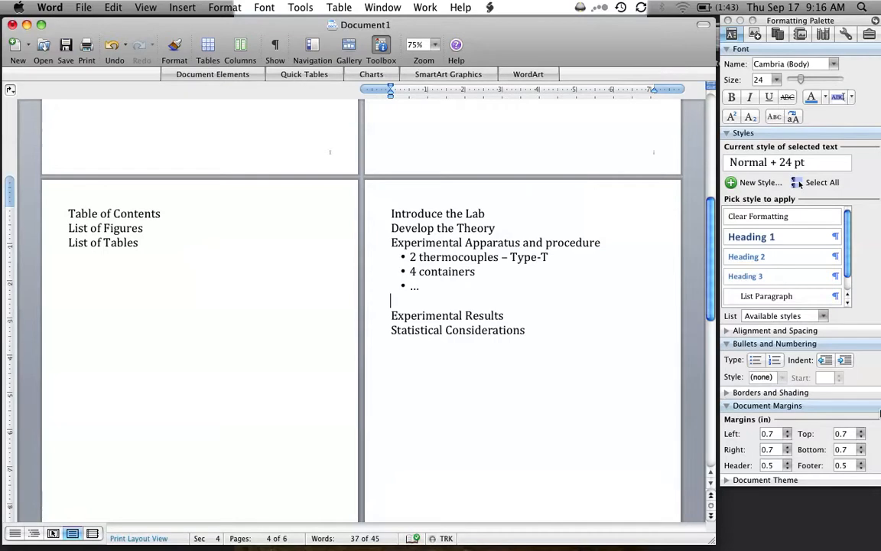
left_click(755, 361)
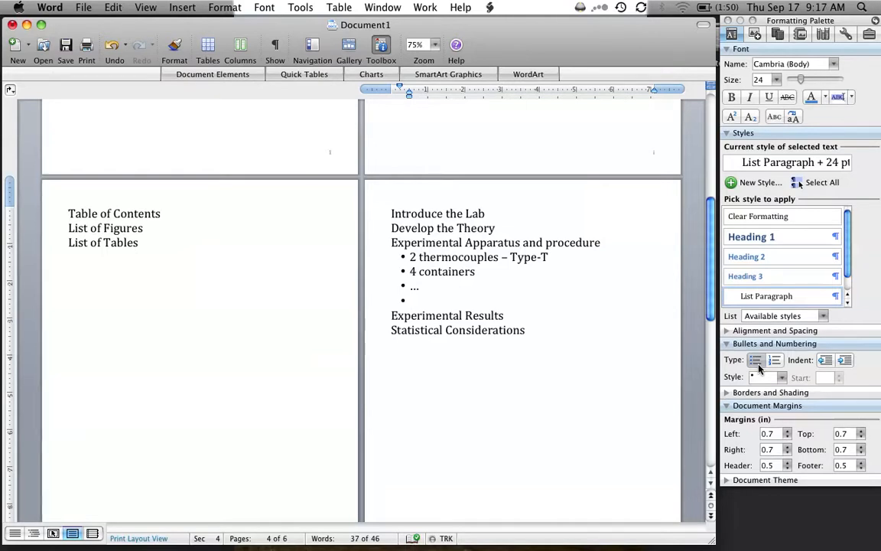
left_click(755, 361)
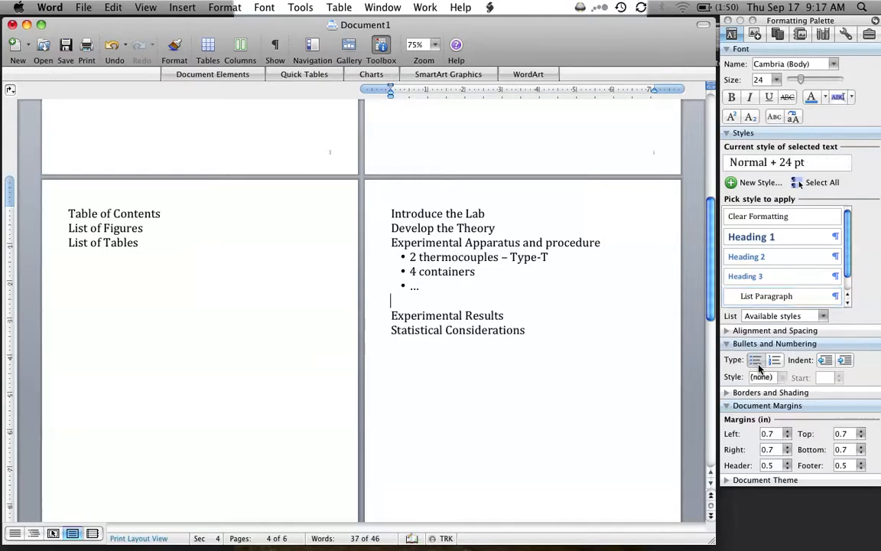
Start a numbered list one blank line below the bullets with the item "in the lab this was conducted first".
key("Return")
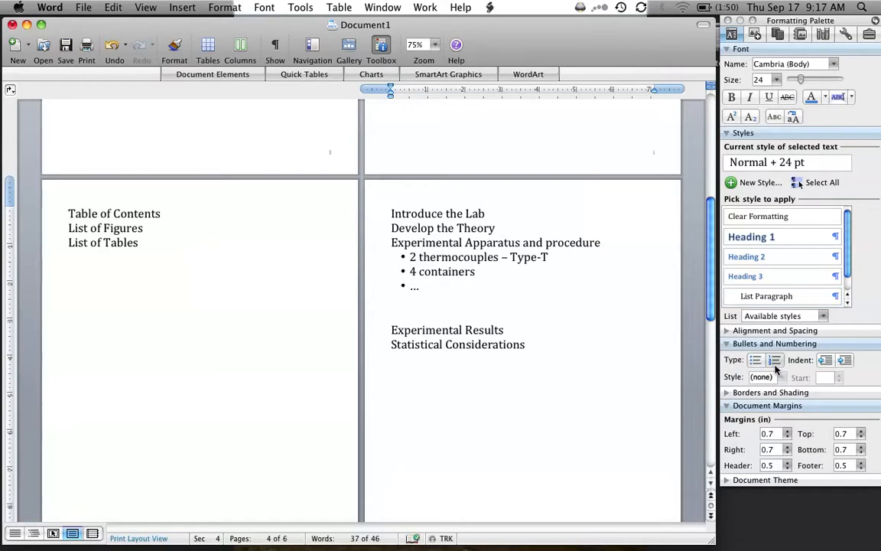
left_click(774, 360)
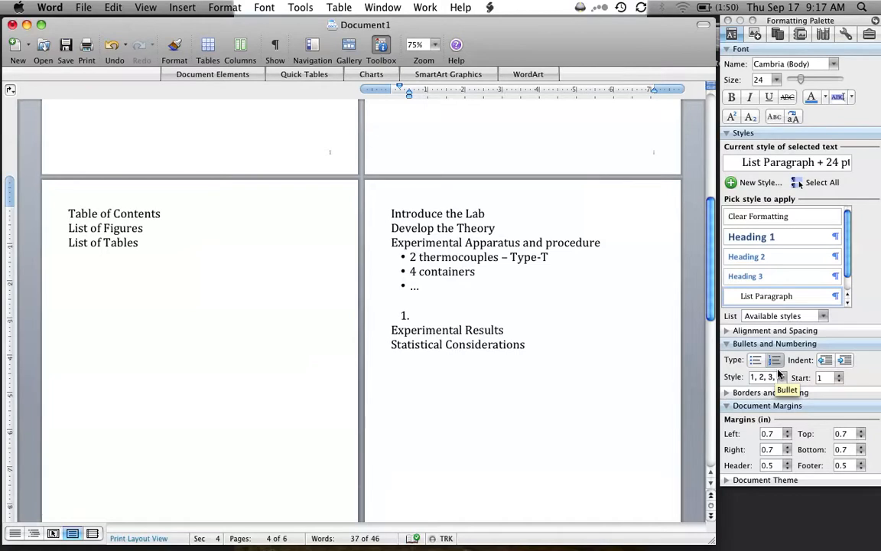
type("in the lab")
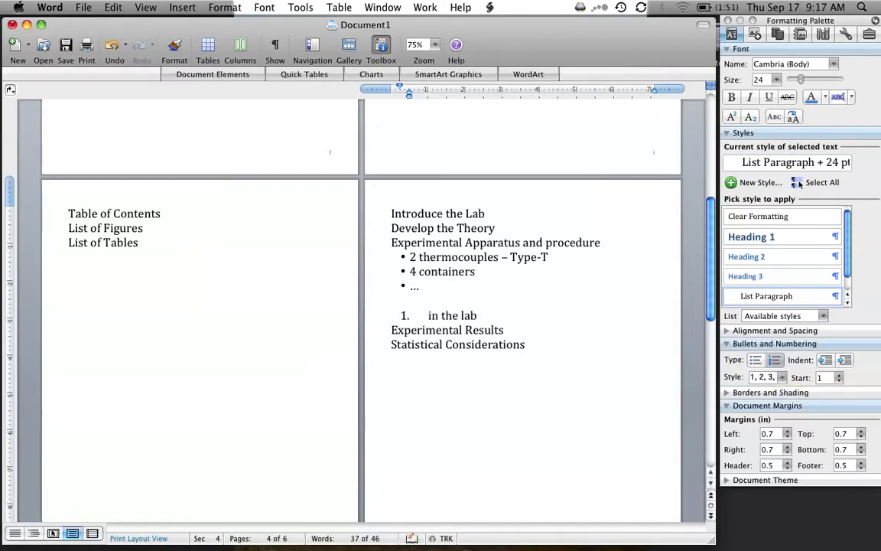
type(" this was conducted first")
key("Return")
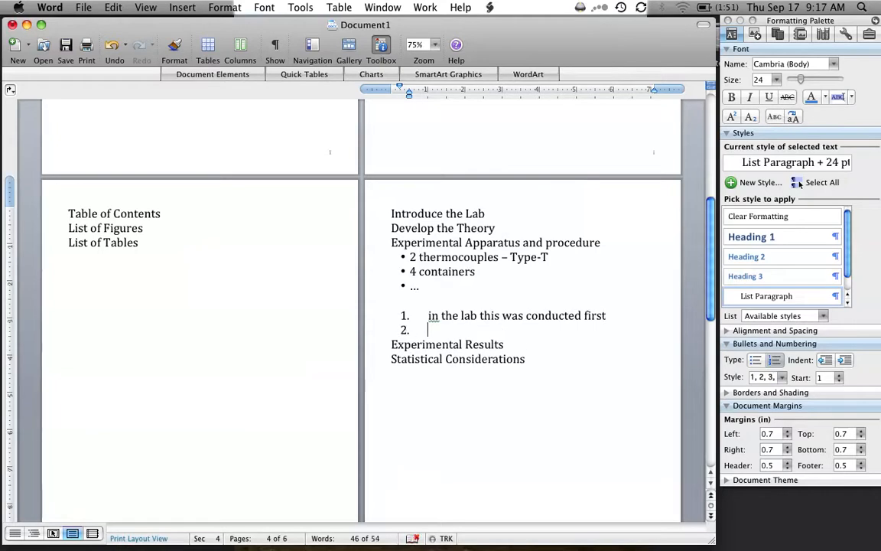
Add the numbered items "secondly the device was turned on" and "....", and end the numbered list.
type("secondly the ")
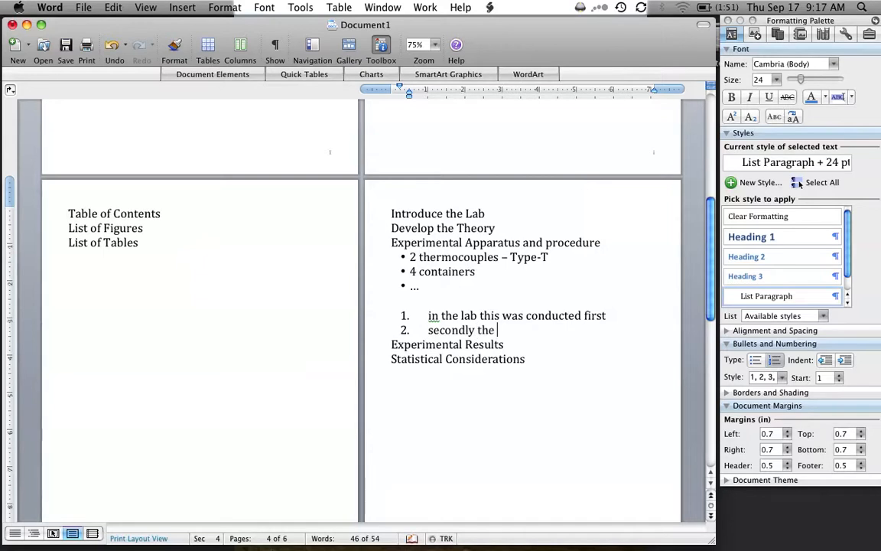
type("device was turned on")
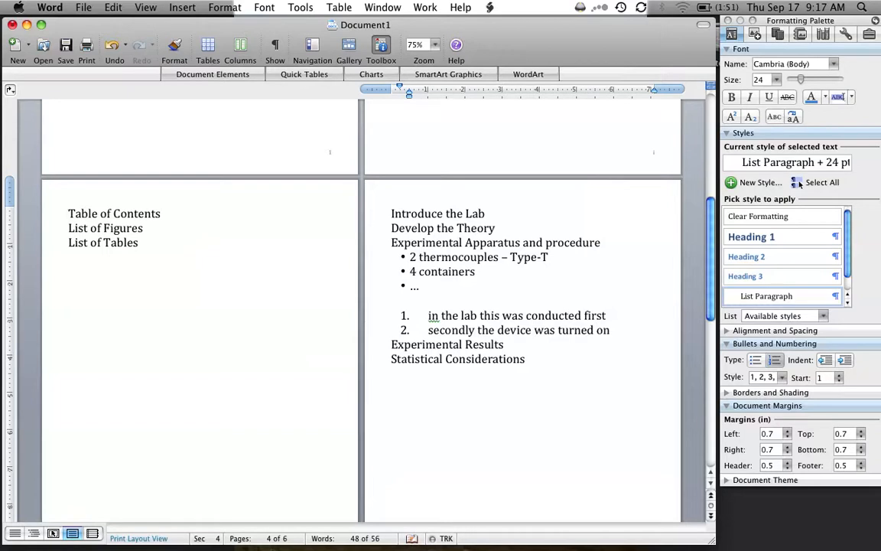
key("Return")
type("...")
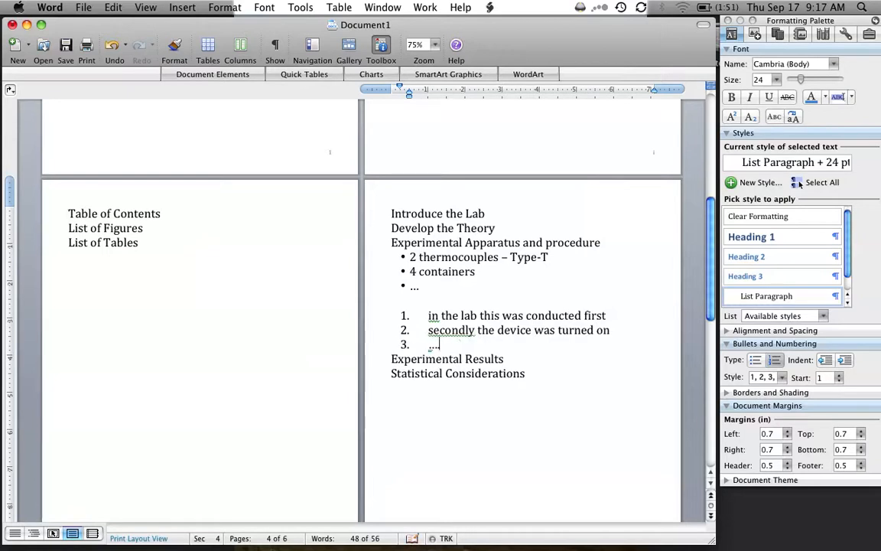
key("Return")
key("Return")
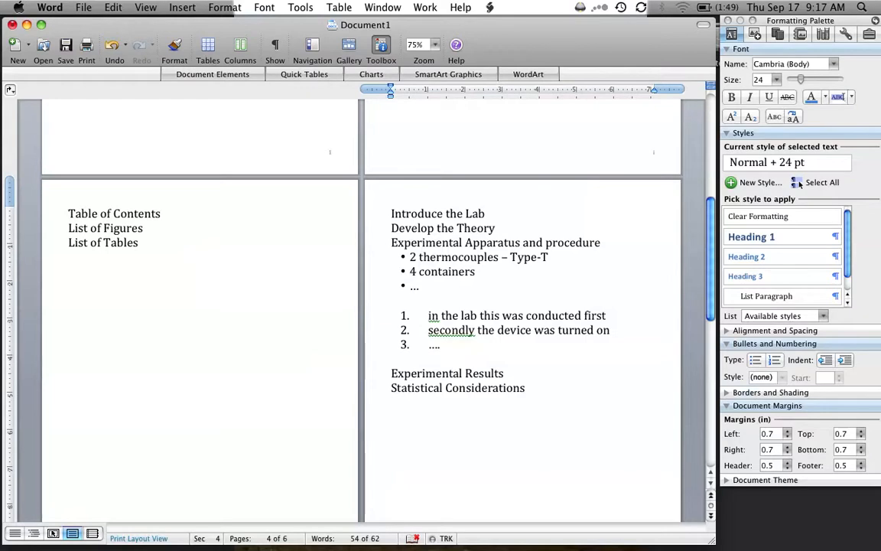
Add a numbered list with the items "a", "b" and "c" one blank line below "References", and end the list.
scroll(498, 340, "down", 10)
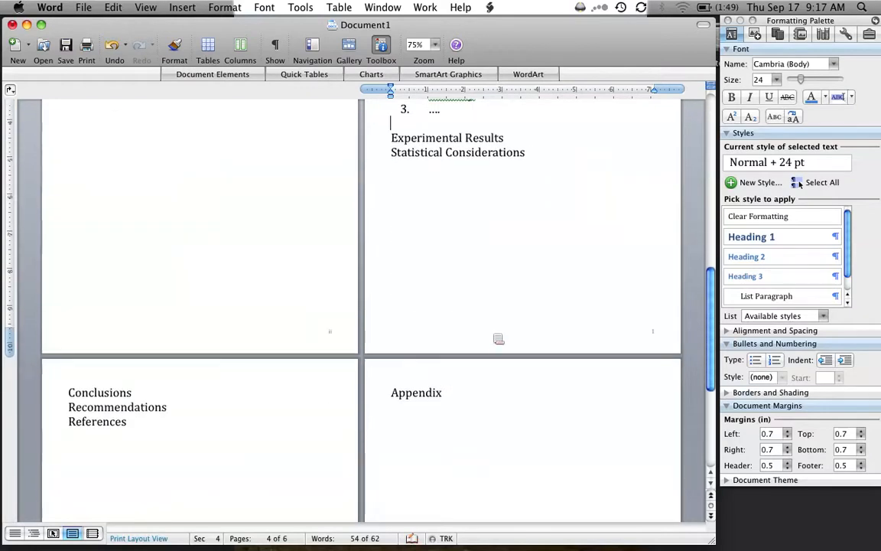
scroll(498, 340, "down", 6)
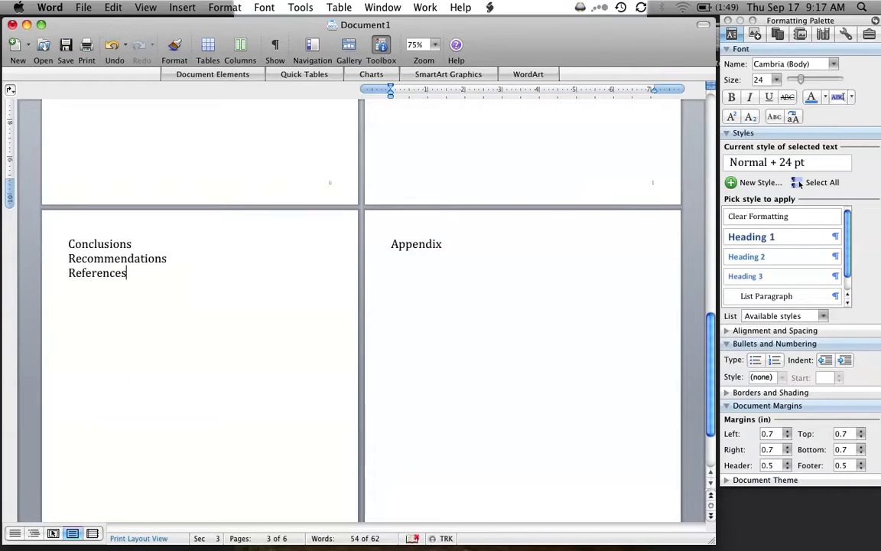
key("Return")
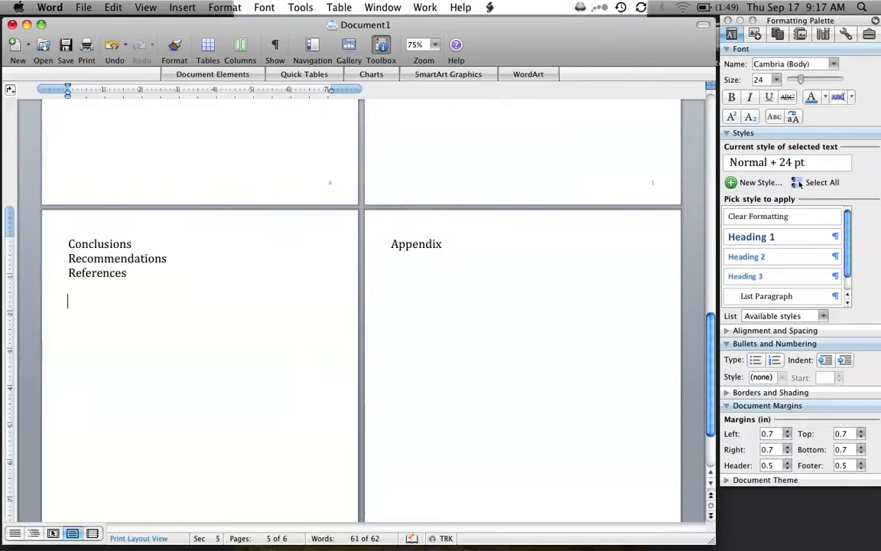
left_click(773, 361)
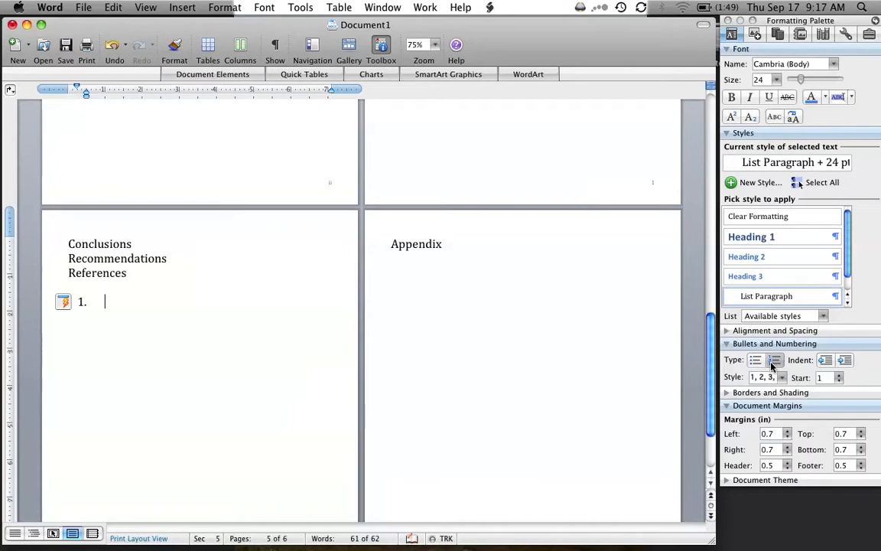
type("a")
key("Return")
type("b")
key("Return")
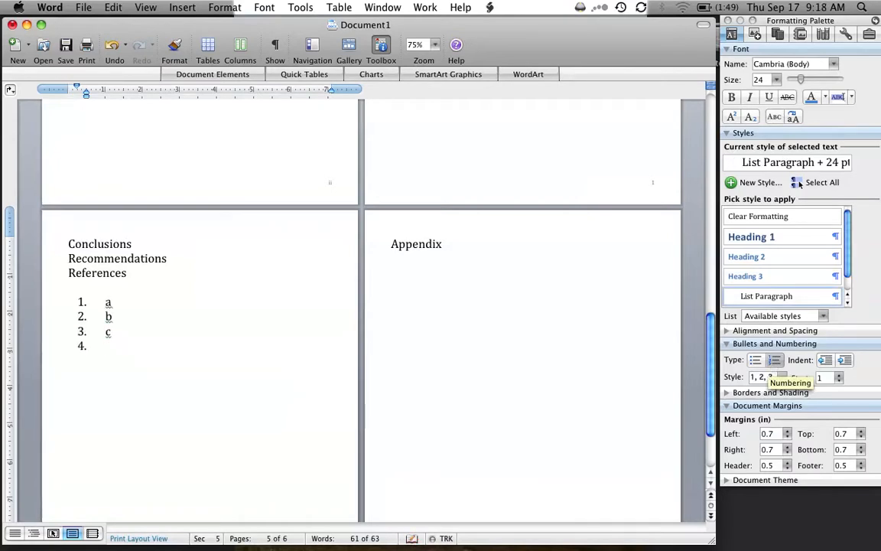
key("Return")
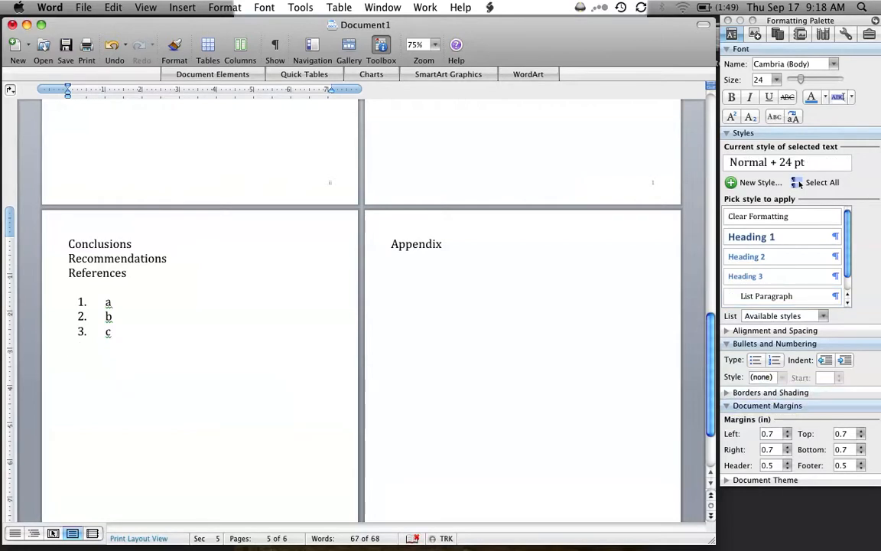
Change the numbering format of the a, b, c list under "References" to bracketed numbers [1], [2], [3], and place the cursor below "Appendix".
left_click_drag(115, 334, 66, 307)
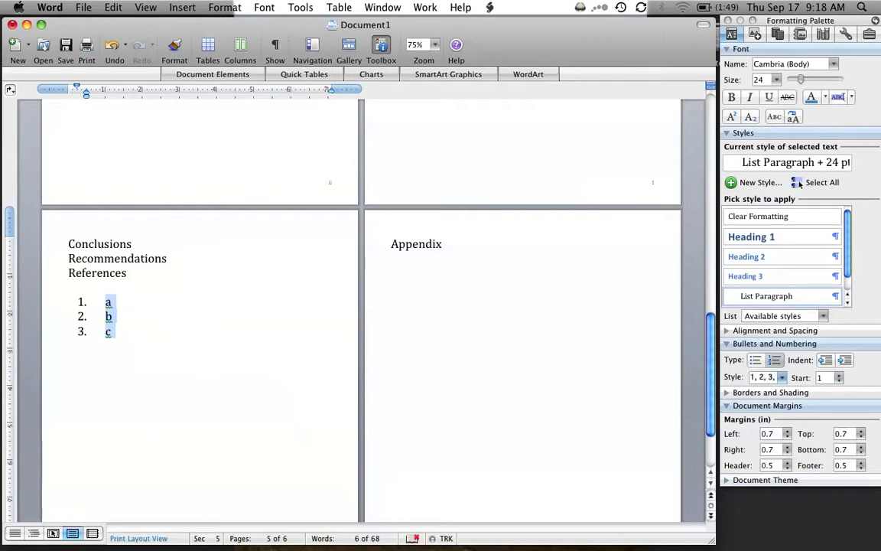
right_click(110, 311)
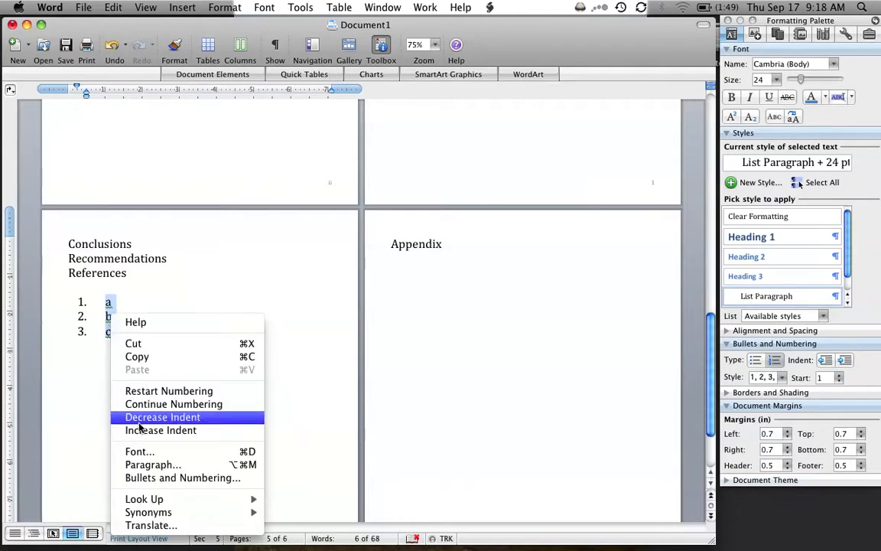
left_click(147, 477)
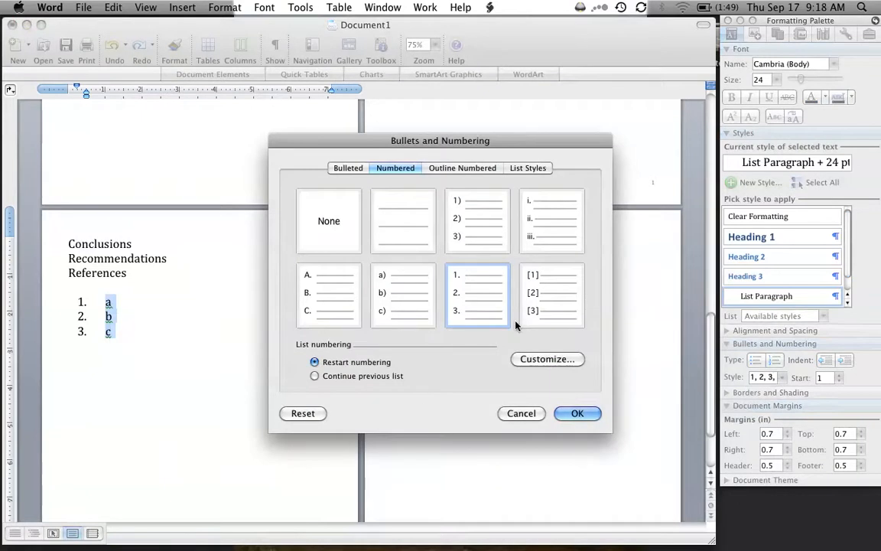
left_click(541, 299)
left_click(577, 414)
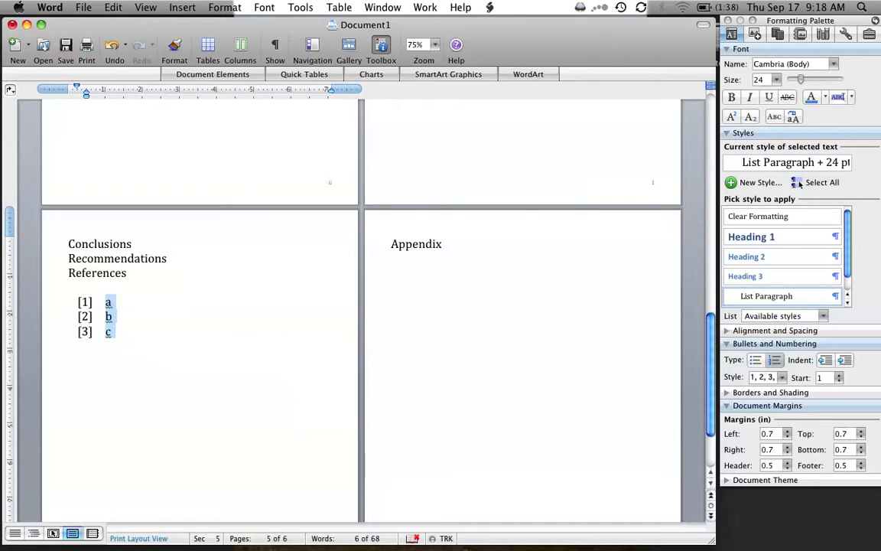
left_click(391, 258)
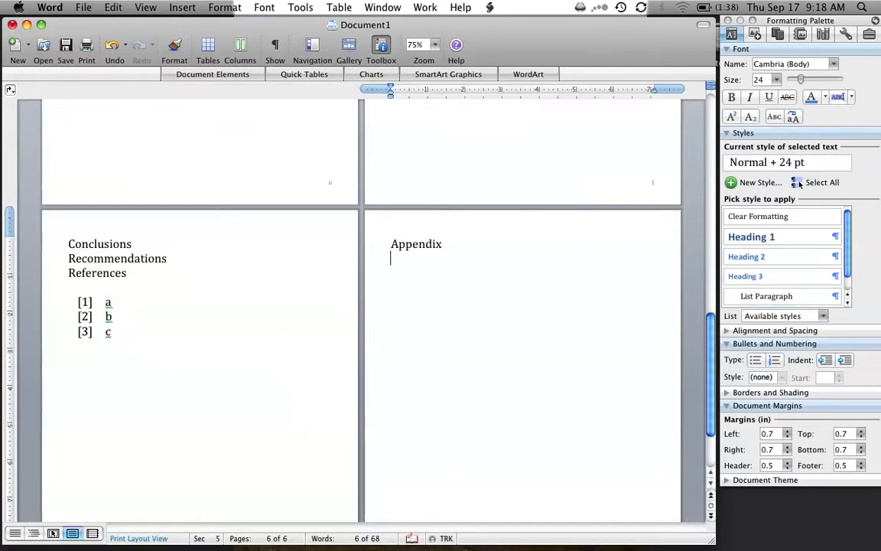